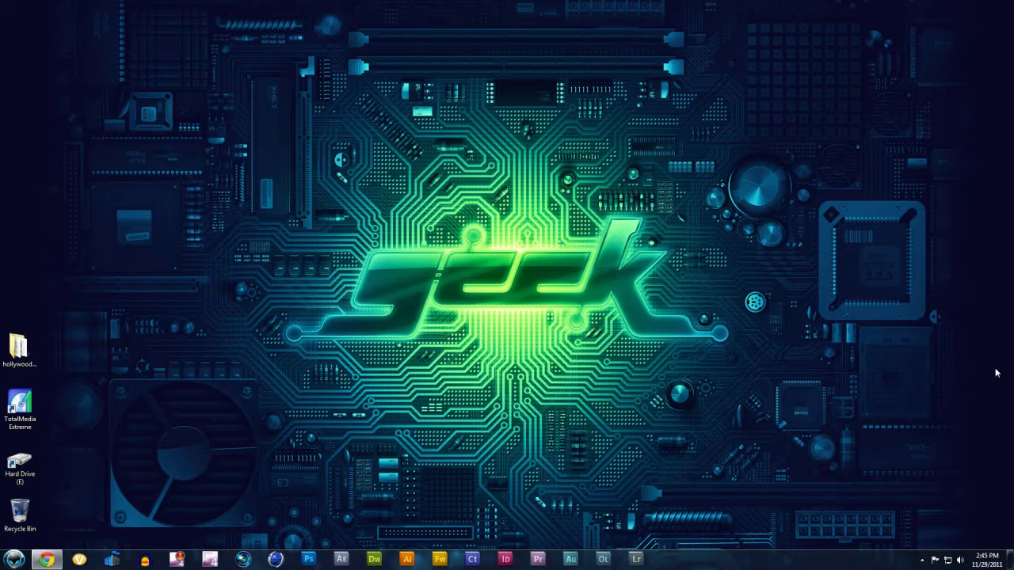
# - Launch Vegas Pro 11.0 from the taskbar icon
pyautogui.click(242, 560)
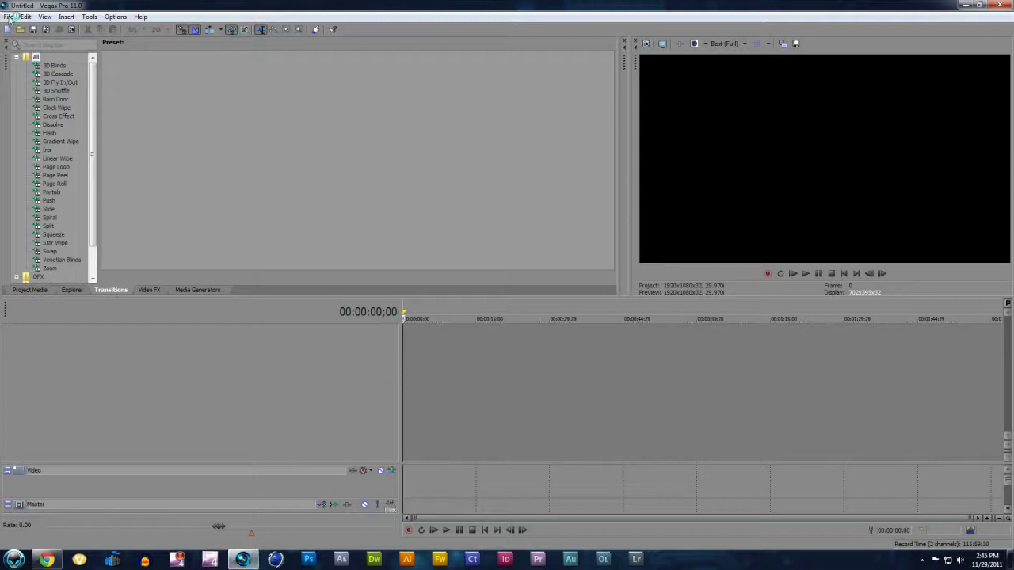
# - Import a gameplay clip from HDPVR VIDS, drag it onto the timeline, and widen the timeline area
pyautogui.click(45, 290)
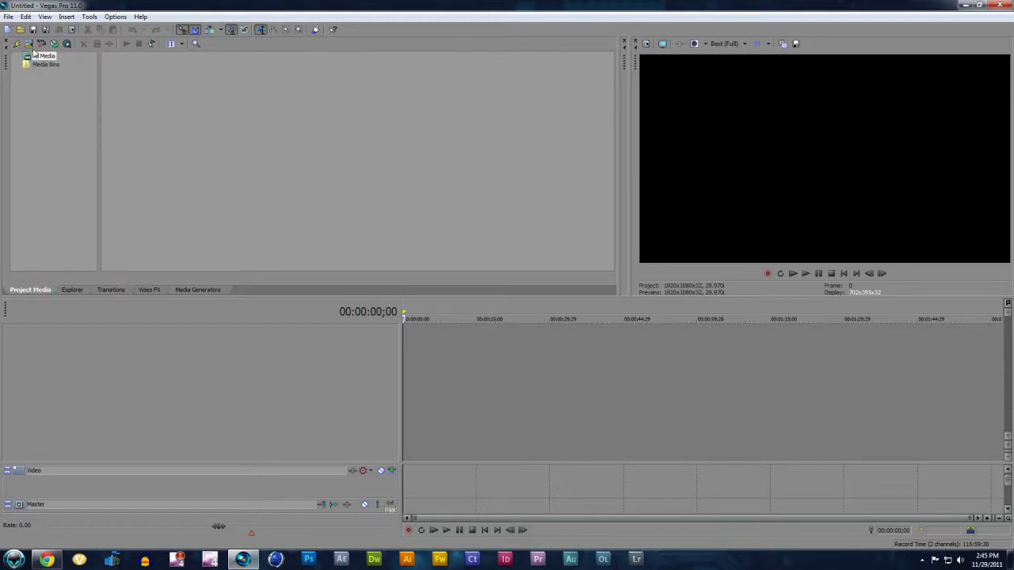
pyautogui.click(32, 17)
pyautogui.moveTo(9, 17)
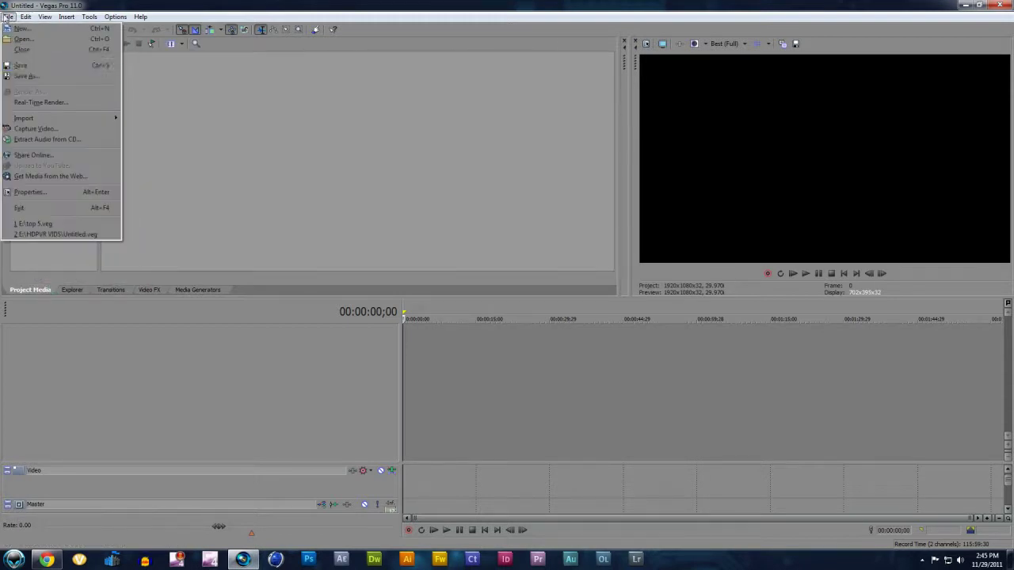
pyautogui.moveTo(96, 118)
pyautogui.click(186, 127)
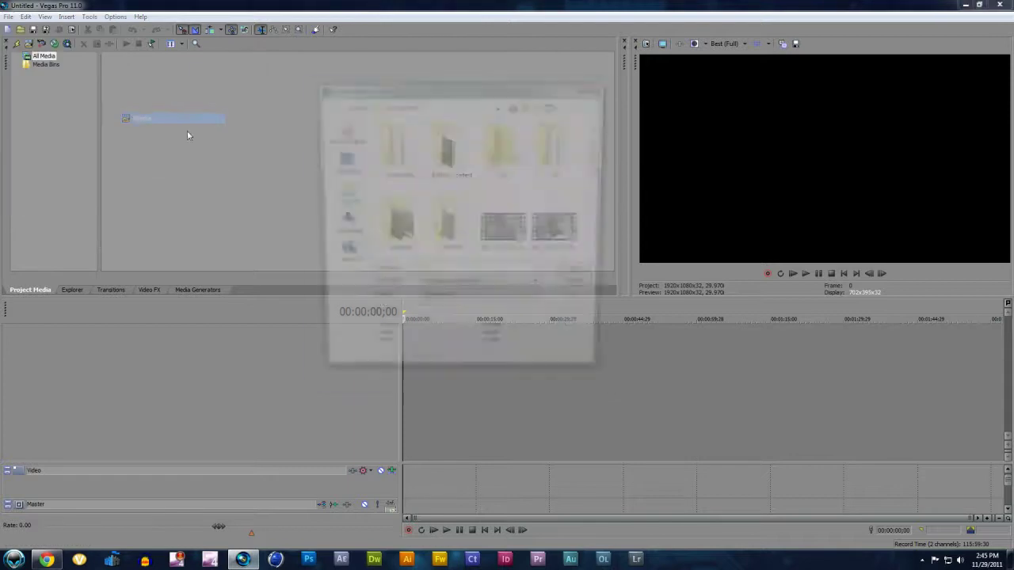
pyautogui.scroll(-3, 601, 181)
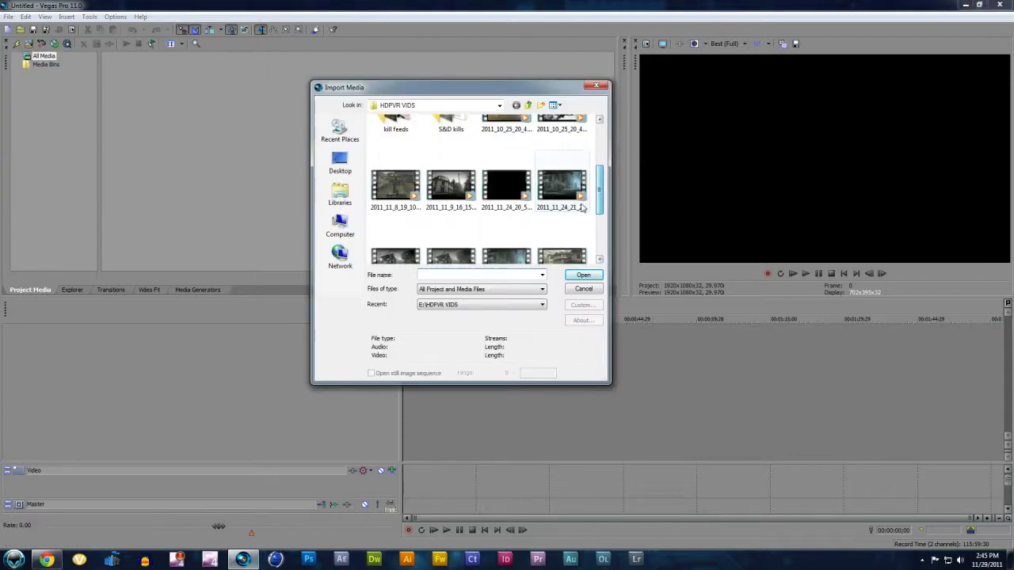
pyautogui.click(564, 189)
pyautogui.click(591, 277)
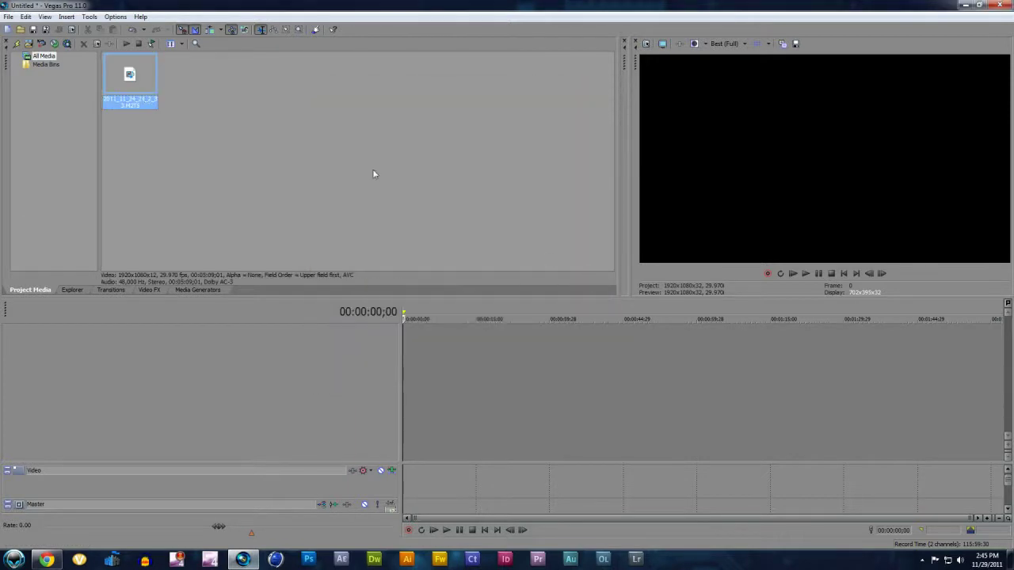
pyautogui.moveTo(110, 74); pyautogui.dragTo(412, 372)
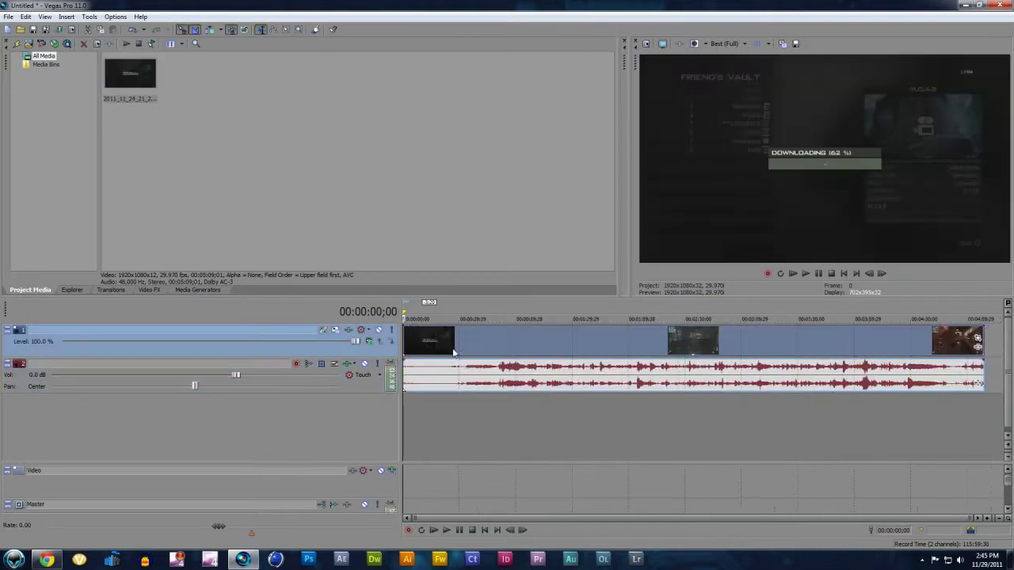
pyautogui.moveTo(401, 420); pyautogui.dragTo(580, 436)
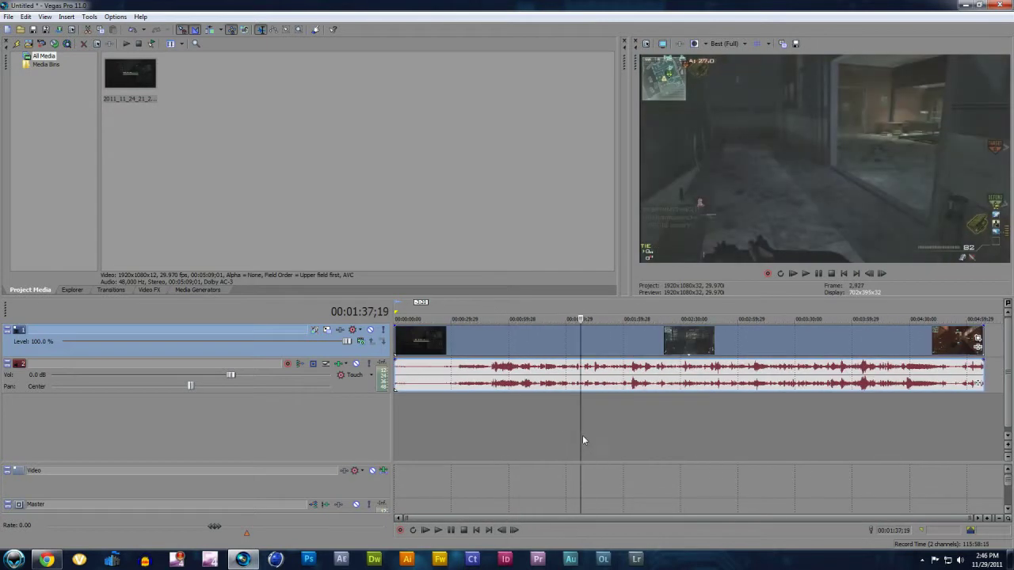
# - Zoom in and split the clip's video and audio at 00:01:37;28 with S
pyautogui.scroll(5, 571, 422)
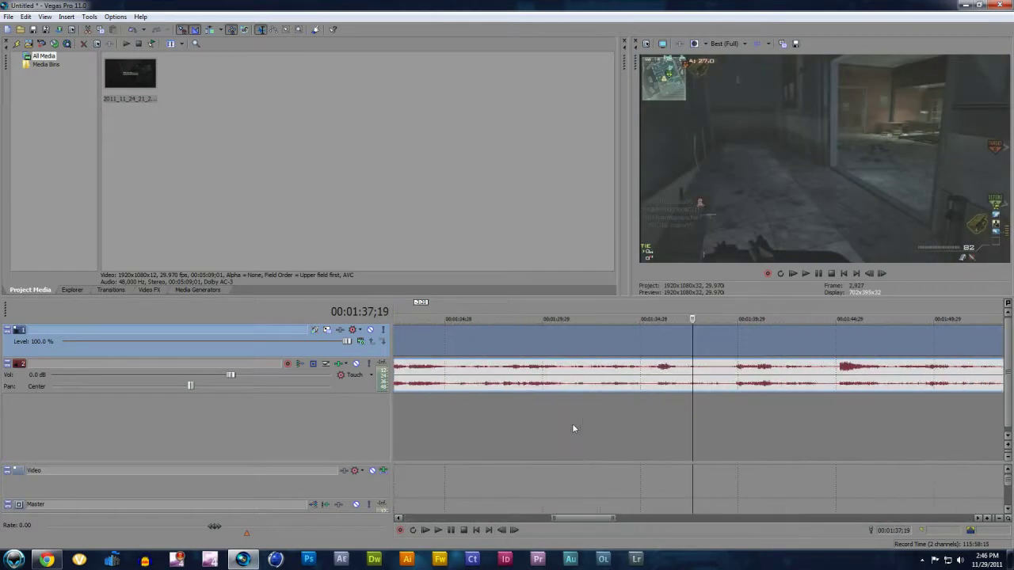
pyautogui.click(694, 418)
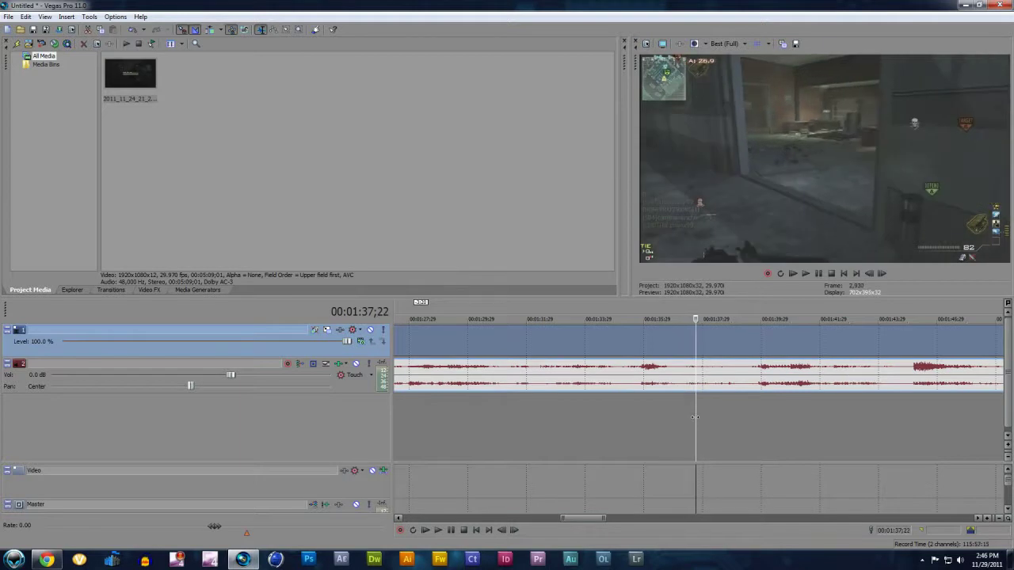
pyautogui.press('Right')
pyautogui.press('Right')
pyautogui.press('Right')
pyautogui.press('Right')
pyautogui.press('Right')
pyautogui.press('Right')
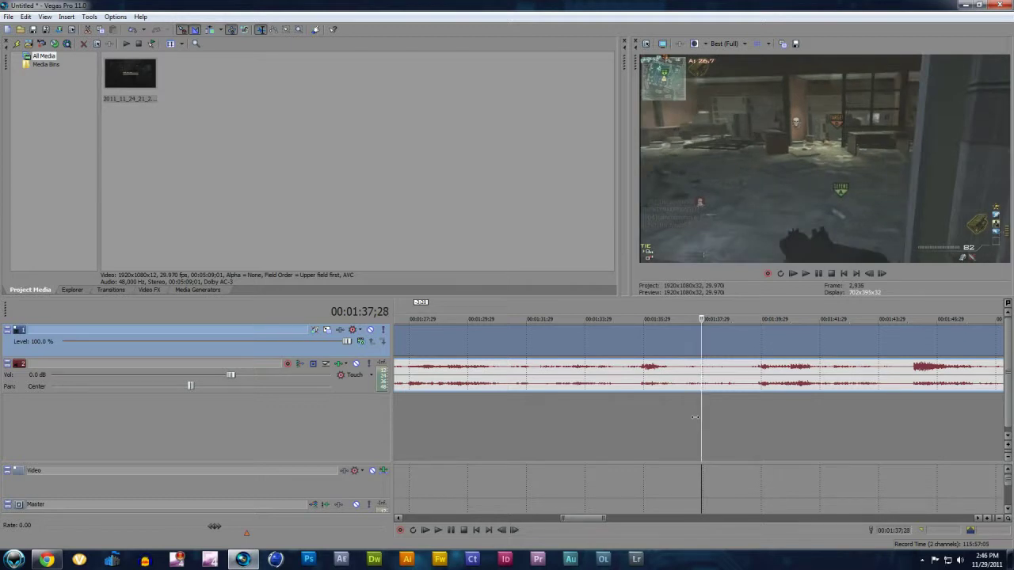
pyautogui.press('s')
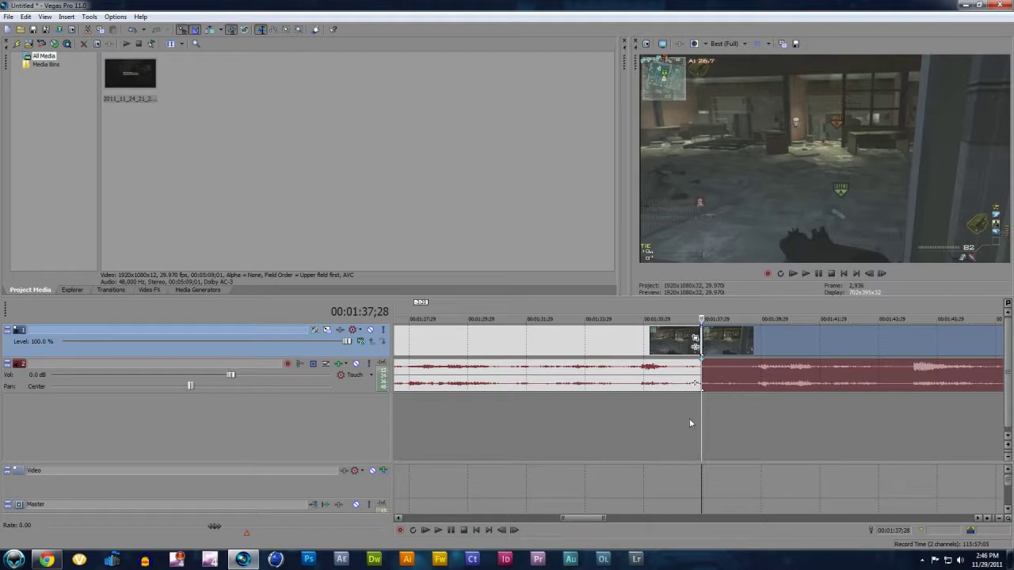
pyautogui.click(693, 418)
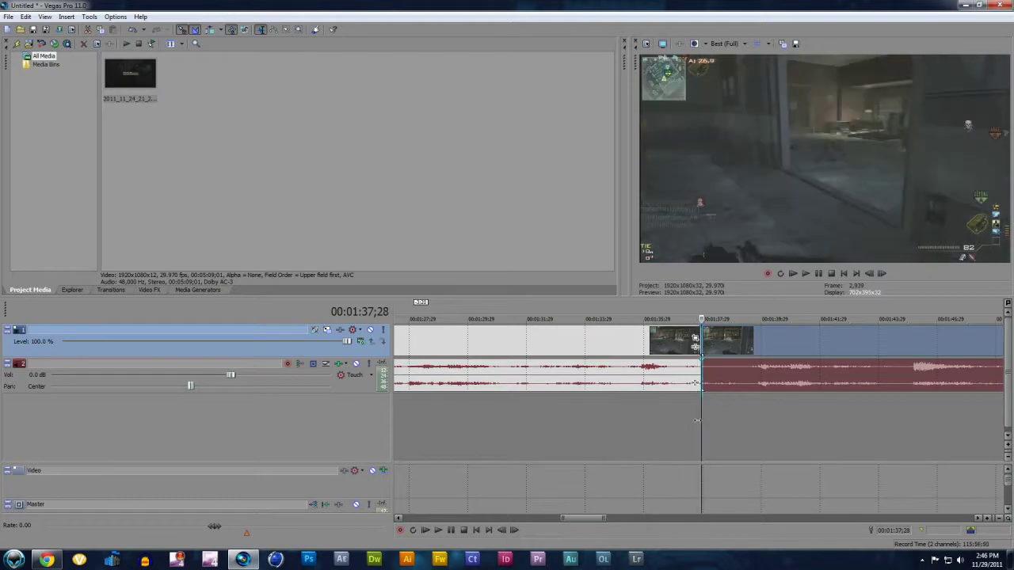
pyautogui.click(682, 419)
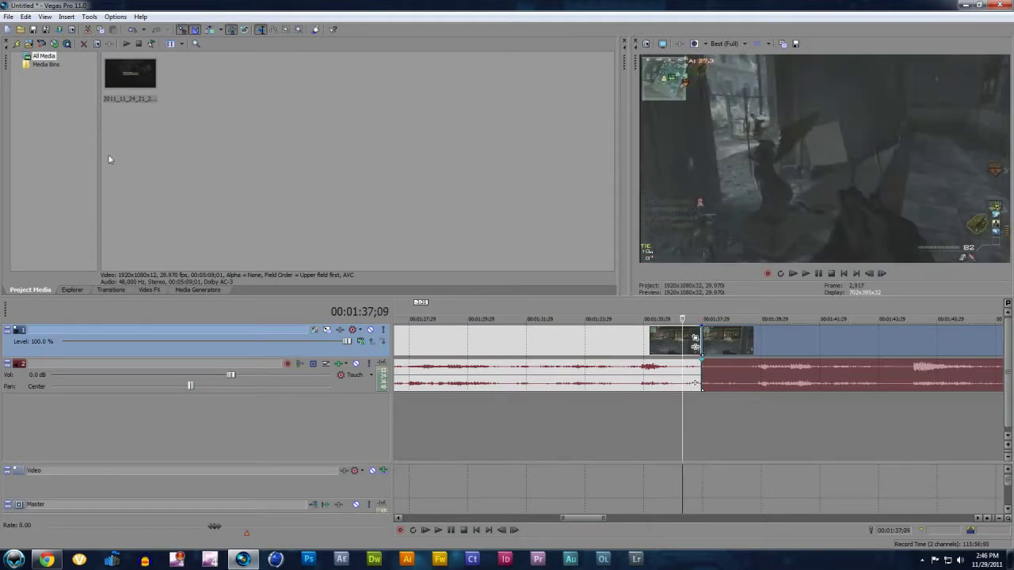
# - Drag the Page Roll 'Left, Tight Curl, Translucent, Yellow Light' preset onto the cut
pyautogui.click(116, 290)
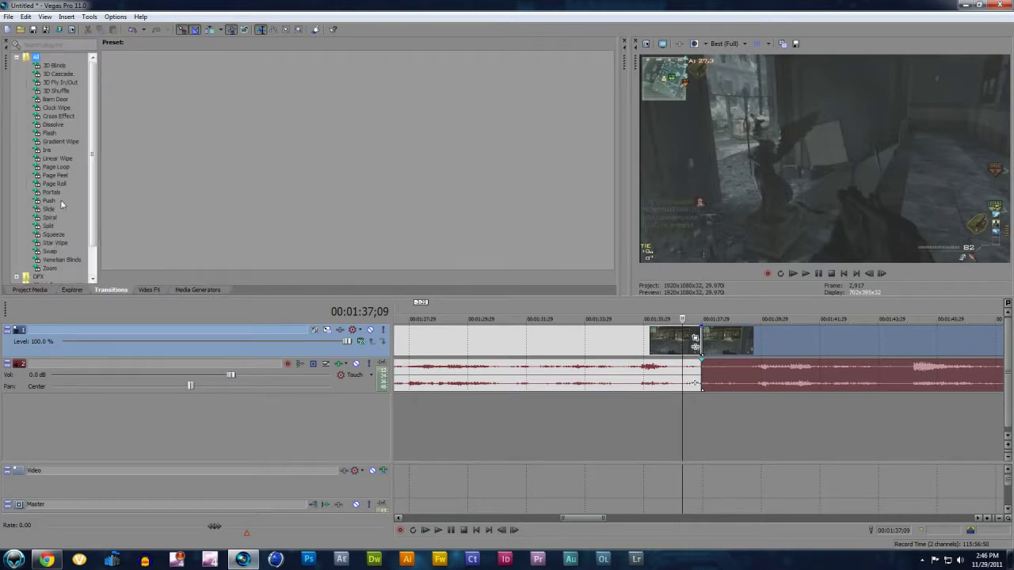
pyautogui.scroll(-1, 95, 167)
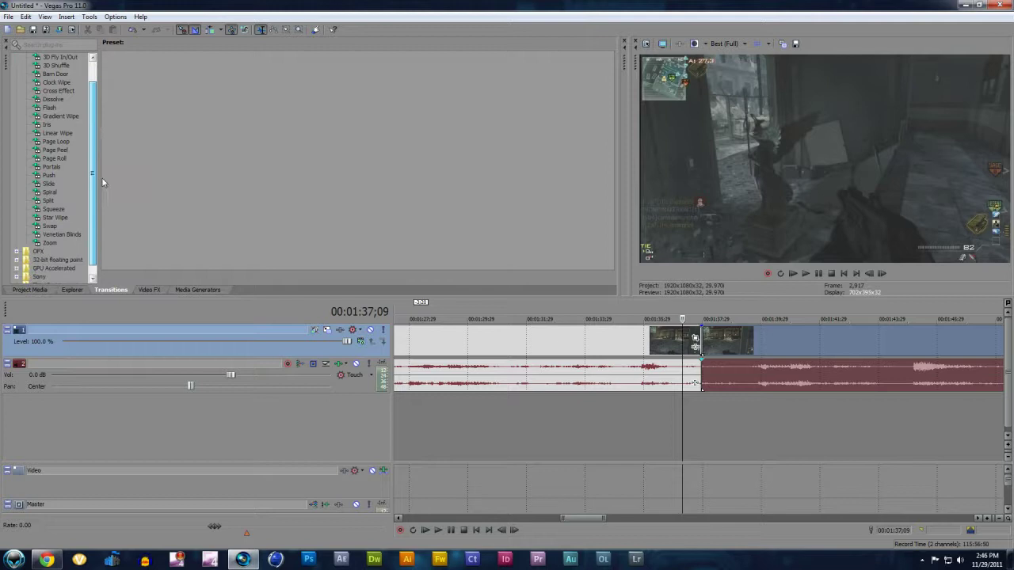
pyautogui.click(55, 159)
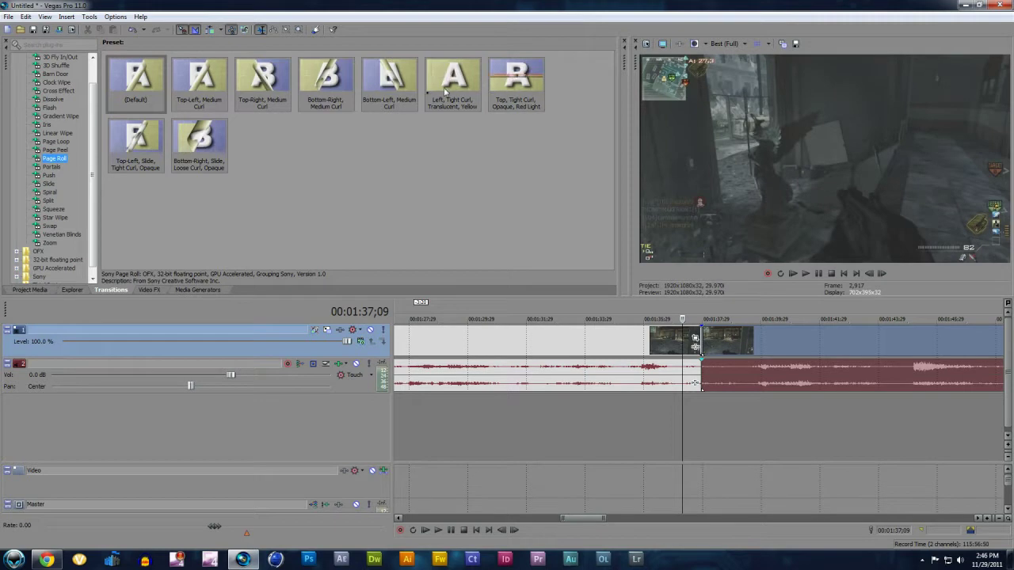
pyautogui.moveTo(442, 83); pyautogui.dragTo(702, 348)
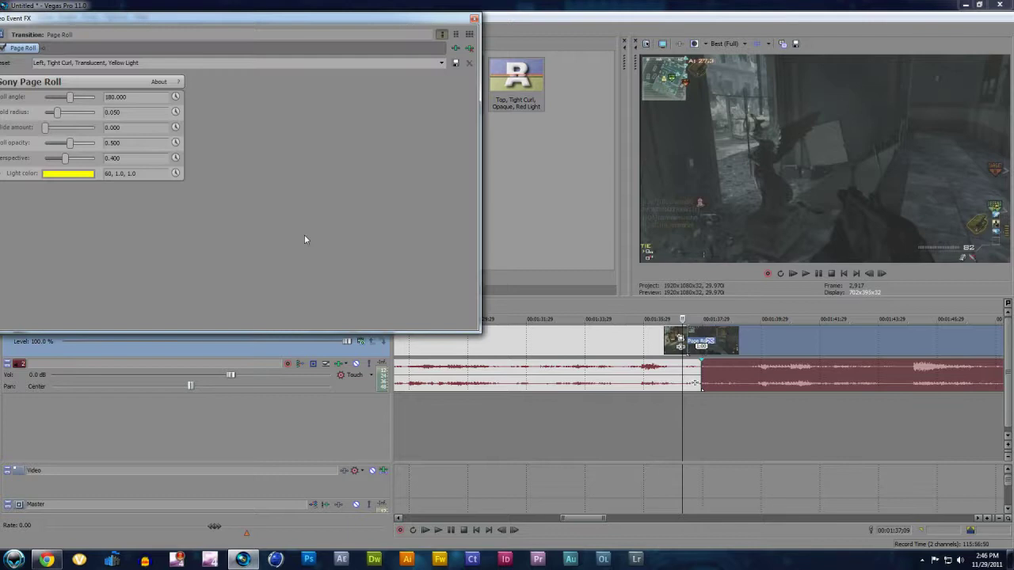
# - Change the Page Roll light colour from yellow to blue (215, 1.0, 1.0) and set play start before it
pyautogui.moveTo(80, 24); pyautogui.dragTo(140, 34)
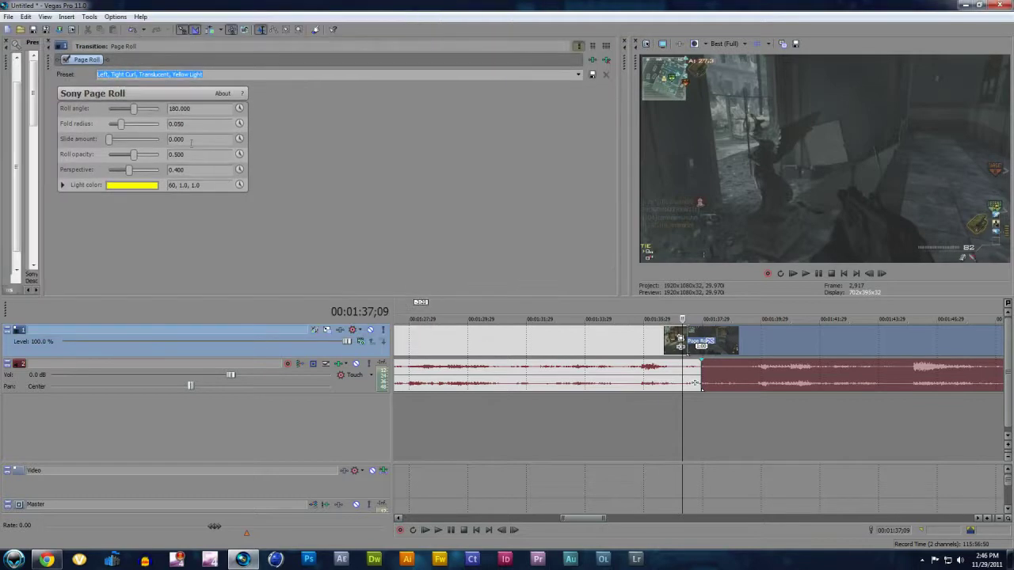
pyautogui.click(127, 185)
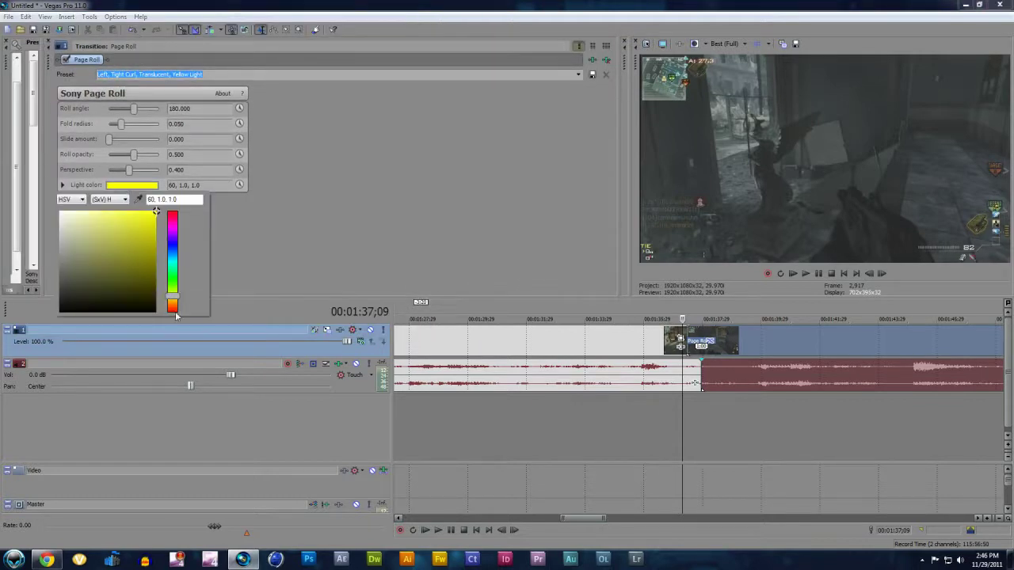
pyautogui.moveTo(172, 299); pyautogui.dragTo(175, 257)
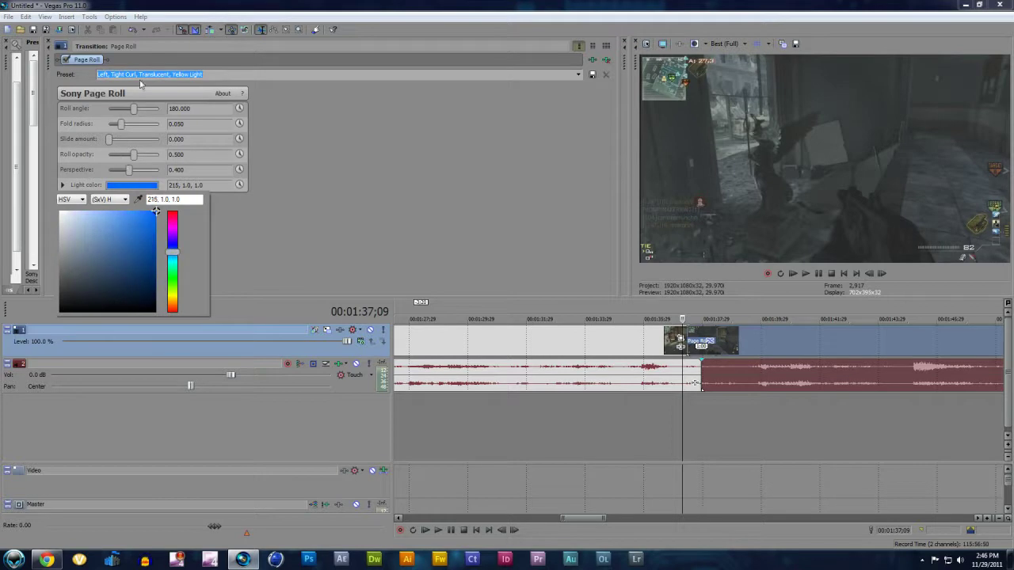
pyautogui.click(137, 112)
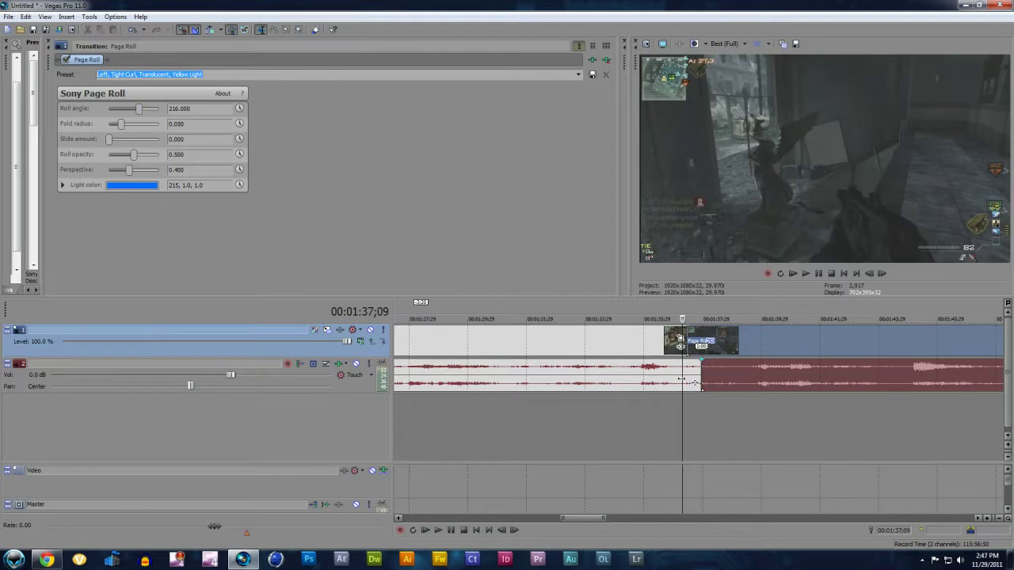
pyautogui.click(648, 426)
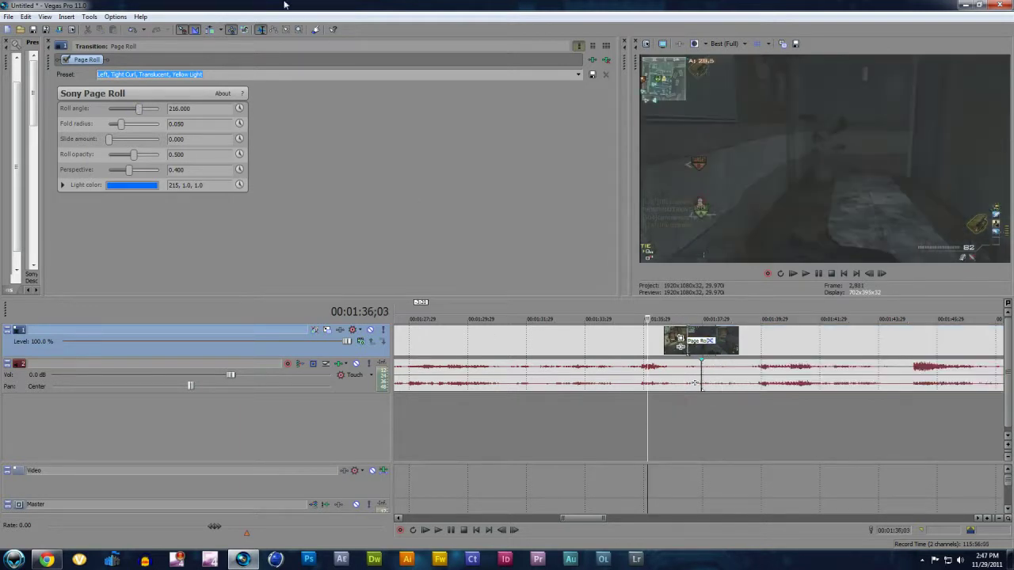
# - Close the Page Roll settings and preview the transition, replaying from 00:01:37;13
pyautogui.click(694, 383)
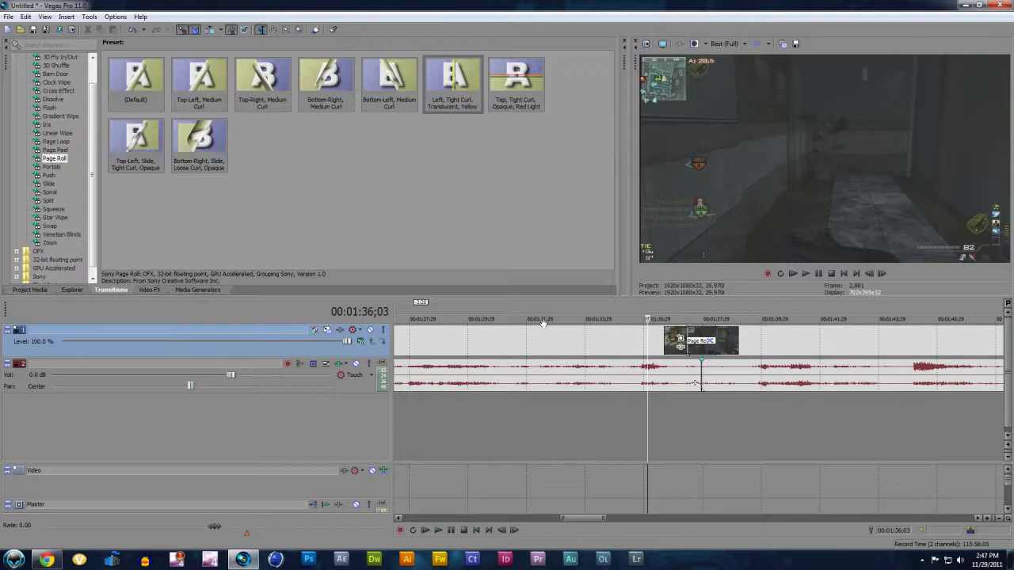
pyautogui.press('space')
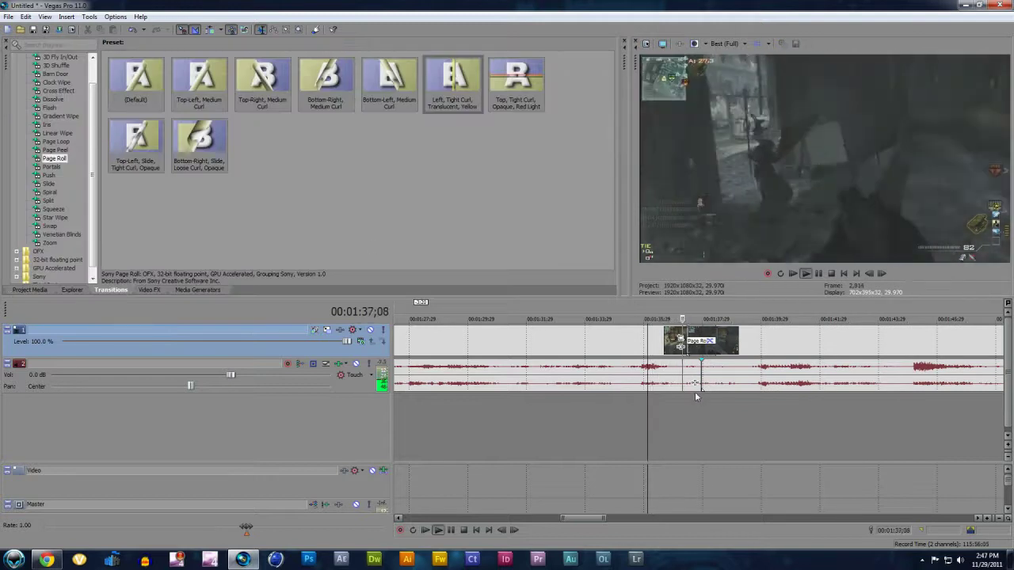
pyautogui.press('space')
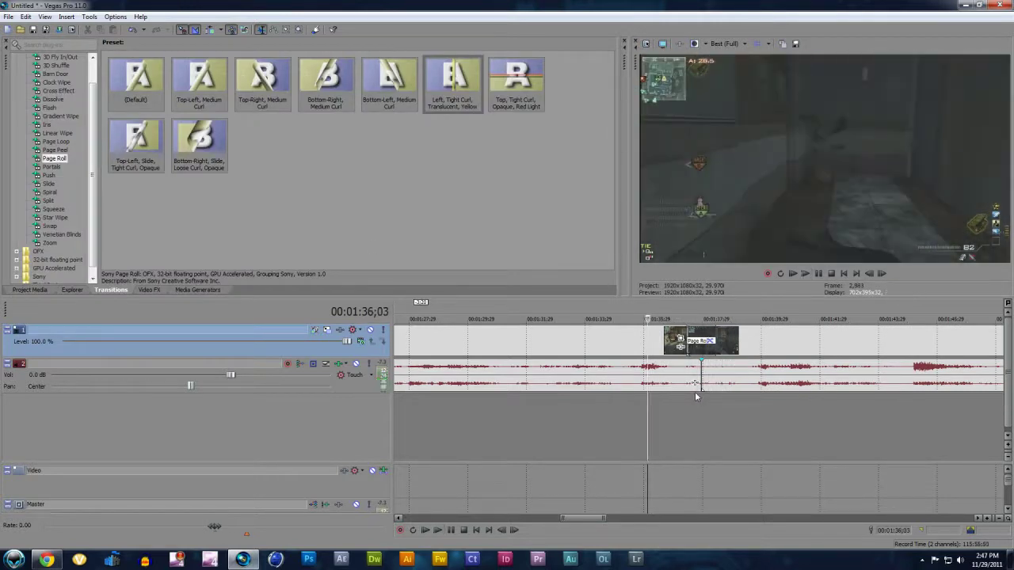
pyautogui.press('space')
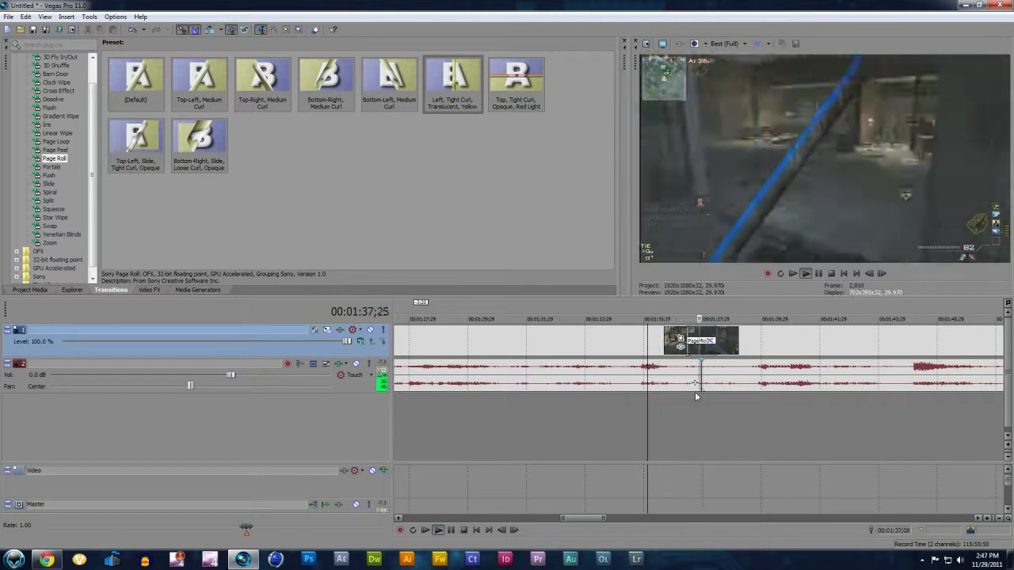
pyautogui.press('space')
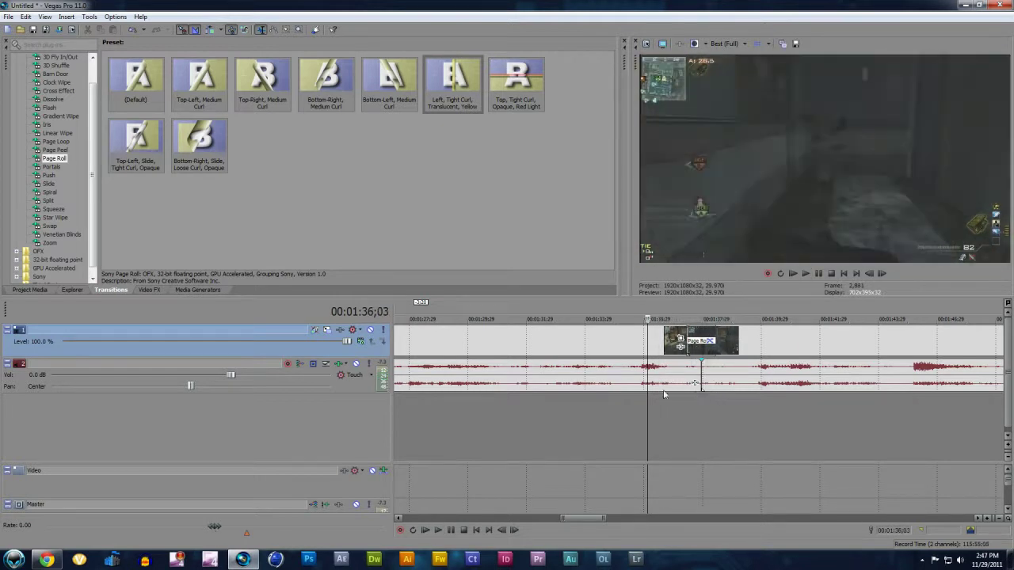
pyautogui.click(688, 405)
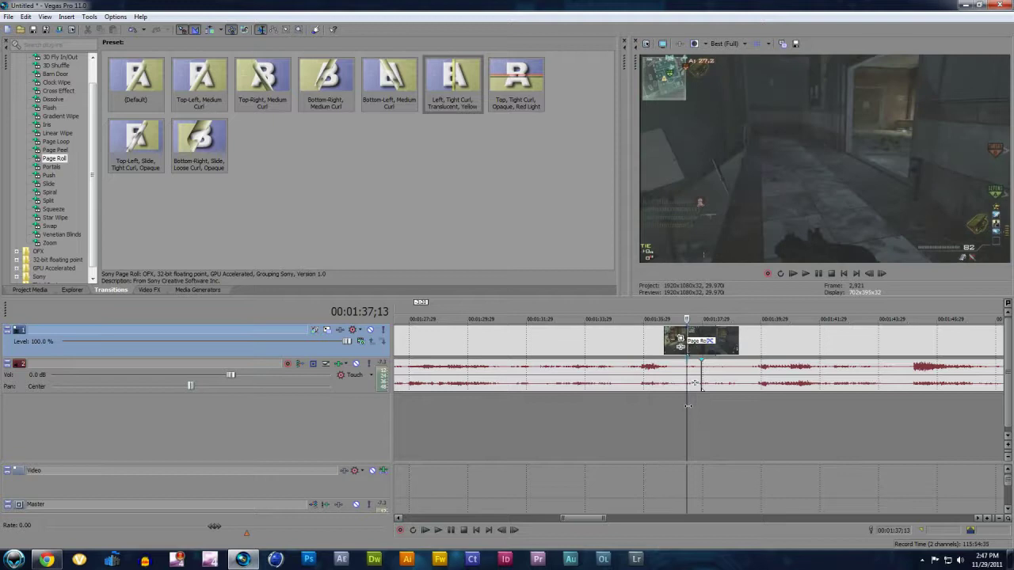
pyautogui.press('space')
pyautogui.press('space')
# - Zoom the timeline in and list the Push presets, such as Push Up and Push Down, Blue Border
pyautogui.scroll(4, 691, 396)
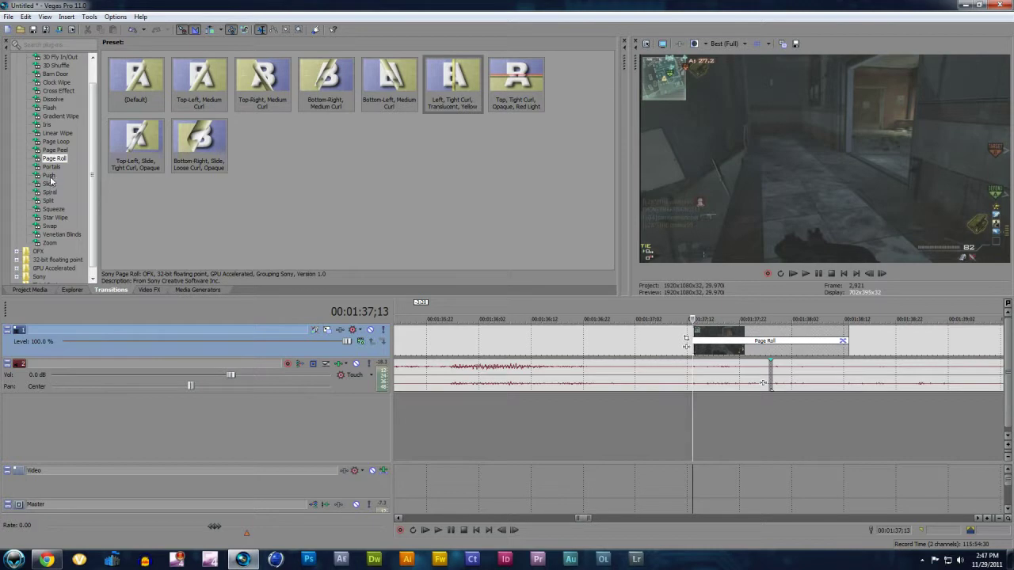
pyautogui.click(49, 175)
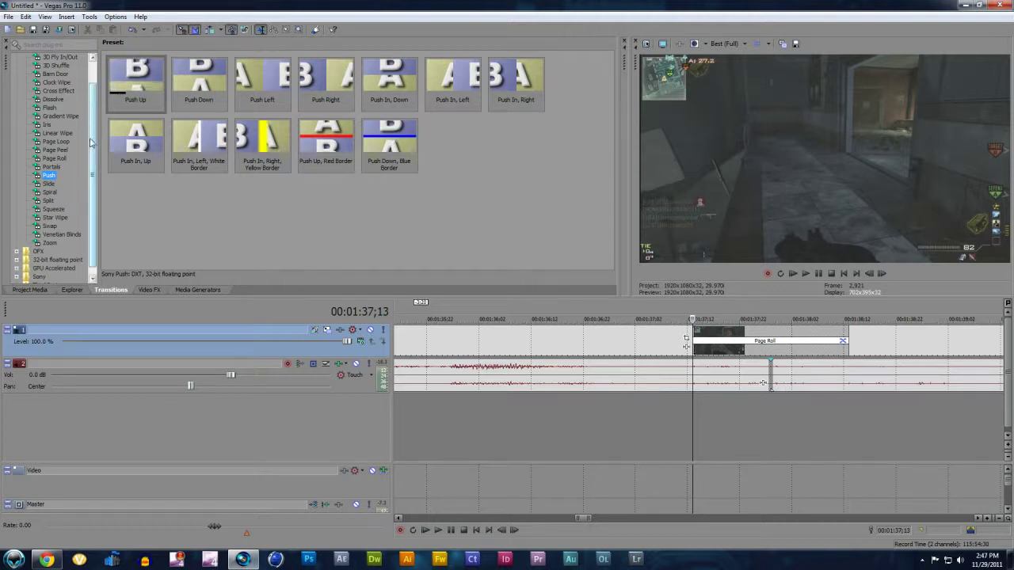
pyautogui.moveTo(91, 143); pyautogui.dragTo(92, 135)
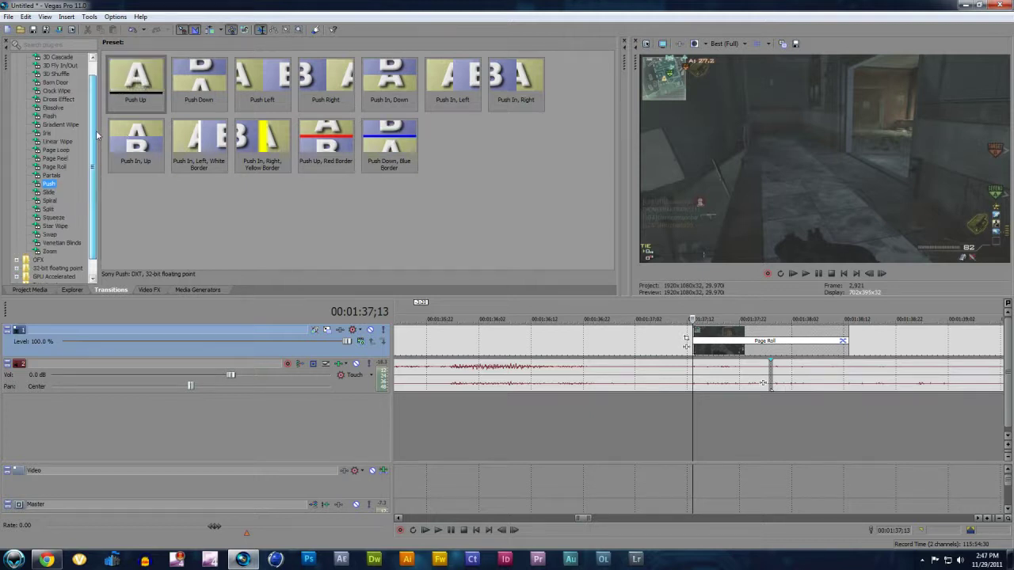
# - Apply the Barn Door 'Vertical, In, No Border' preset to the earlier clip and close its settings
pyautogui.click(57, 82)
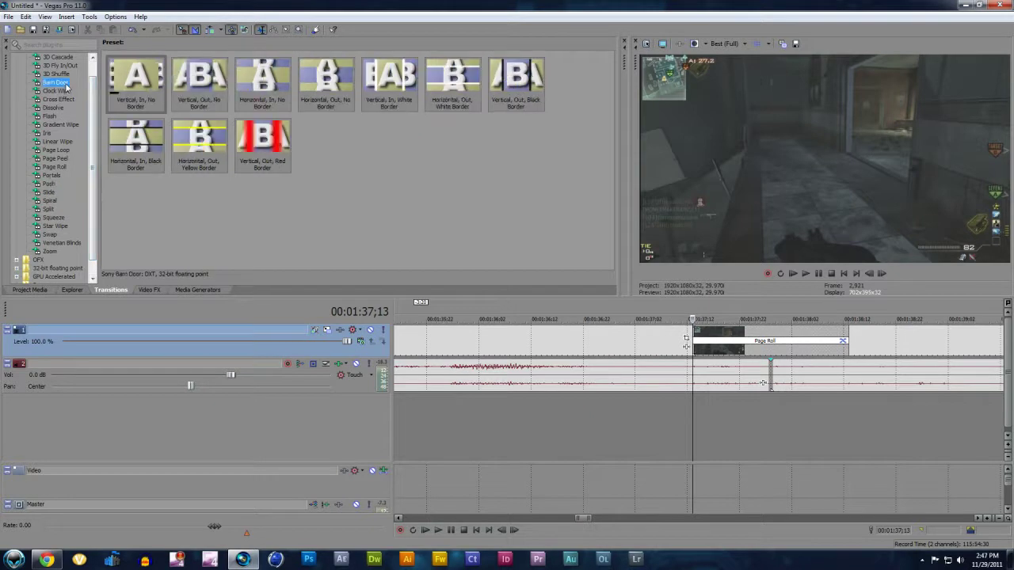
pyautogui.click(159, 79)
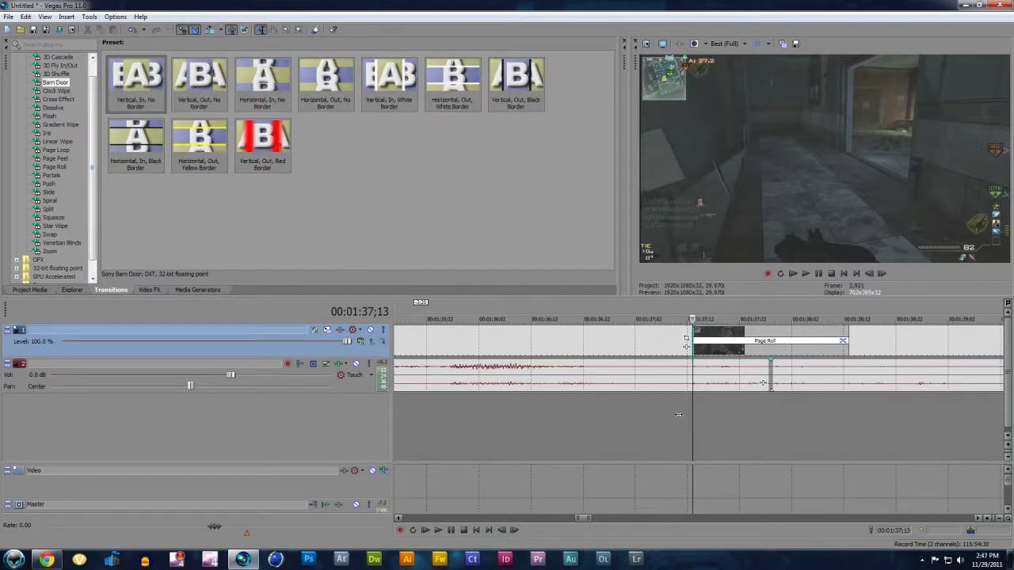
pyautogui.click(536, 319)
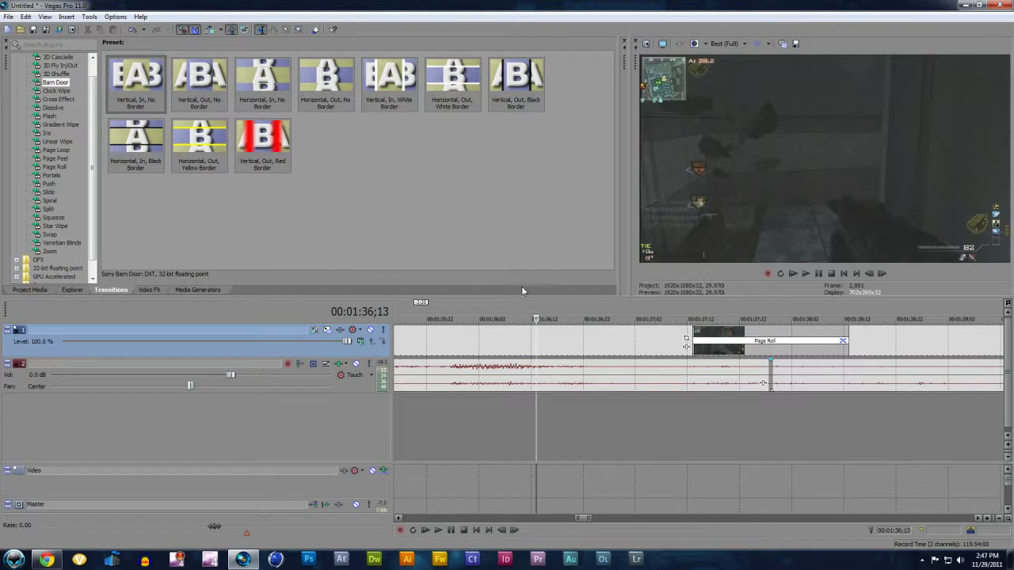
pyautogui.moveTo(137, 79); pyautogui.dragTo(536, 341)
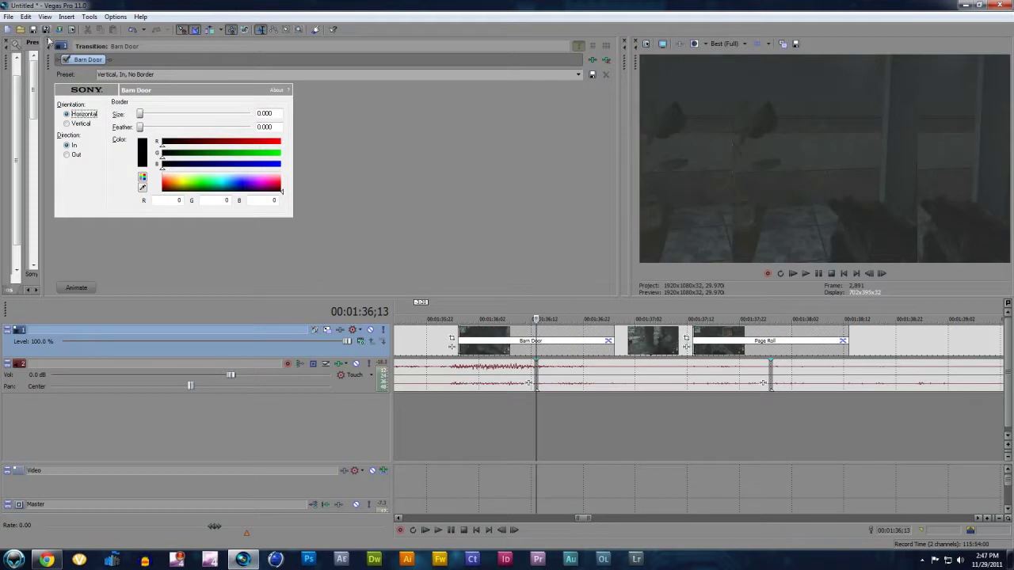
pyautogui.press('Escape')
# - Preview playback from 00:01:35;27 through both the Barn Door and Page Roll transitions
pyautogui.click(527, 441)
pyautogui.press('space')
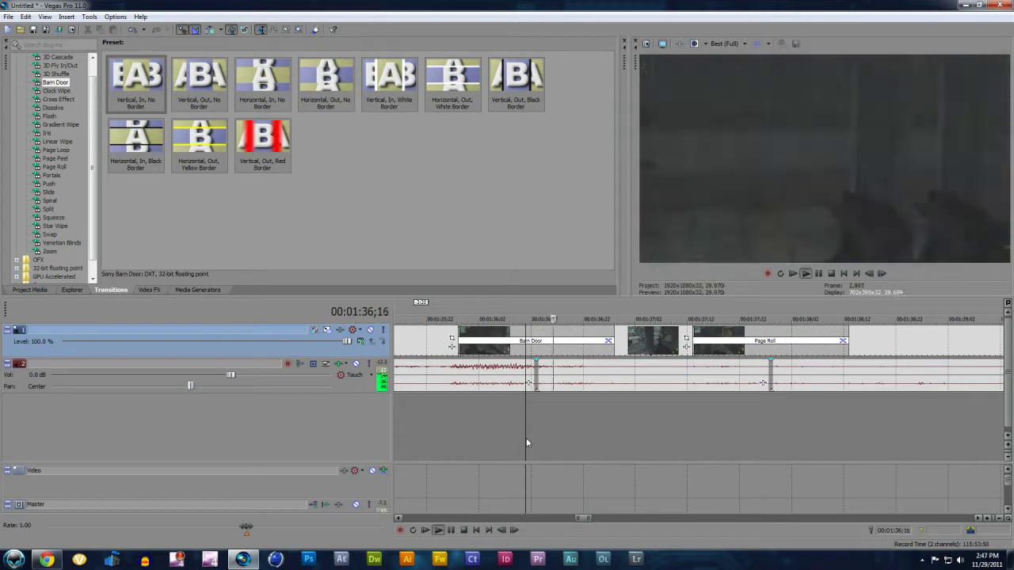
pyautogui.press('space')
pyautogui.click(504, 441)
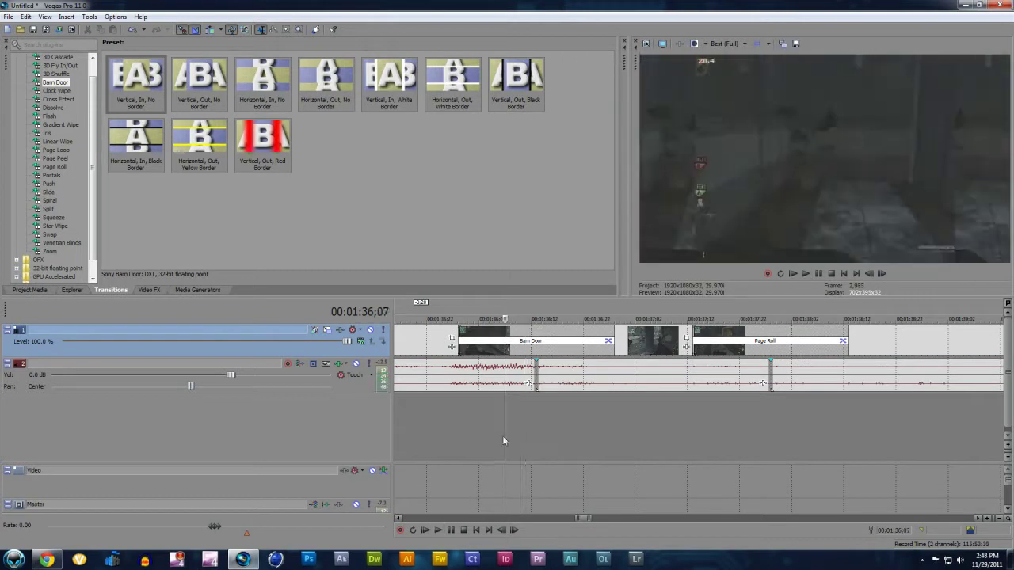
pyautogui.moveTo(504, 435); pyautogui.dragTo(449, 440)
pyautogui.press('space')
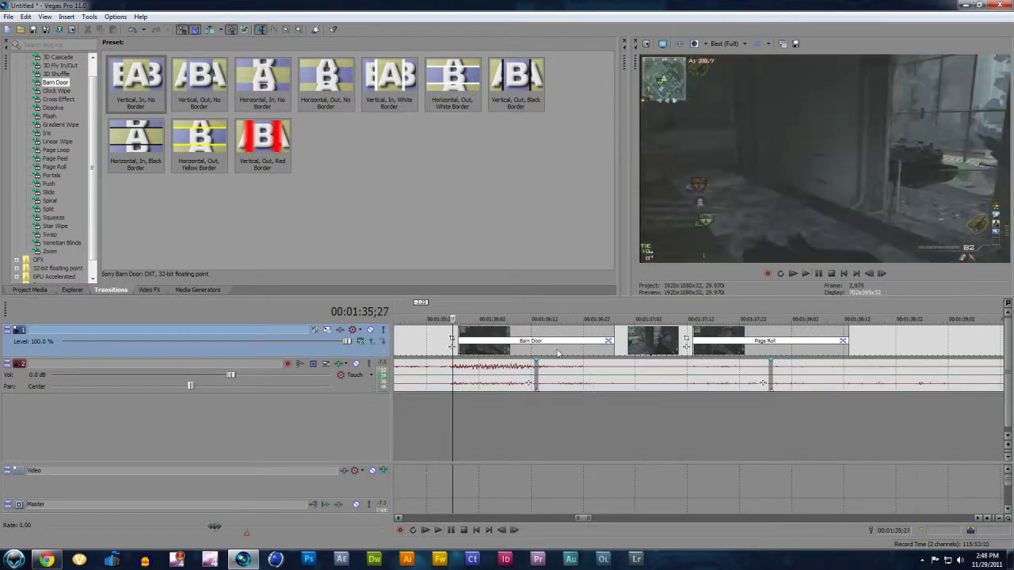
# - Delete the events before, after, and at the play position, leaving the timeline empty
pyautogui.press('space')
pyautogui.scroll(-6, 600, 404)
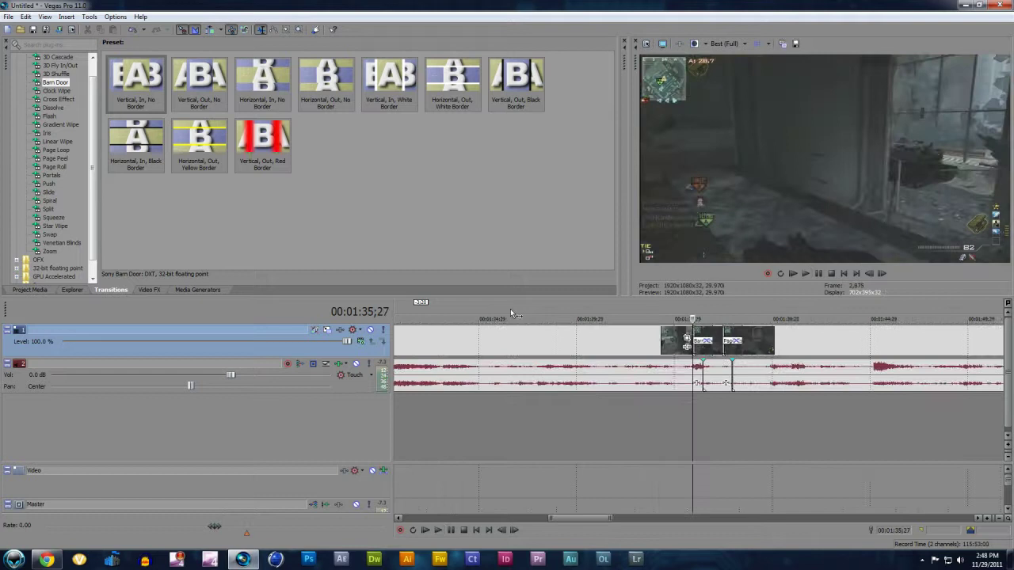
pyautogui.rightClick(517, 349)
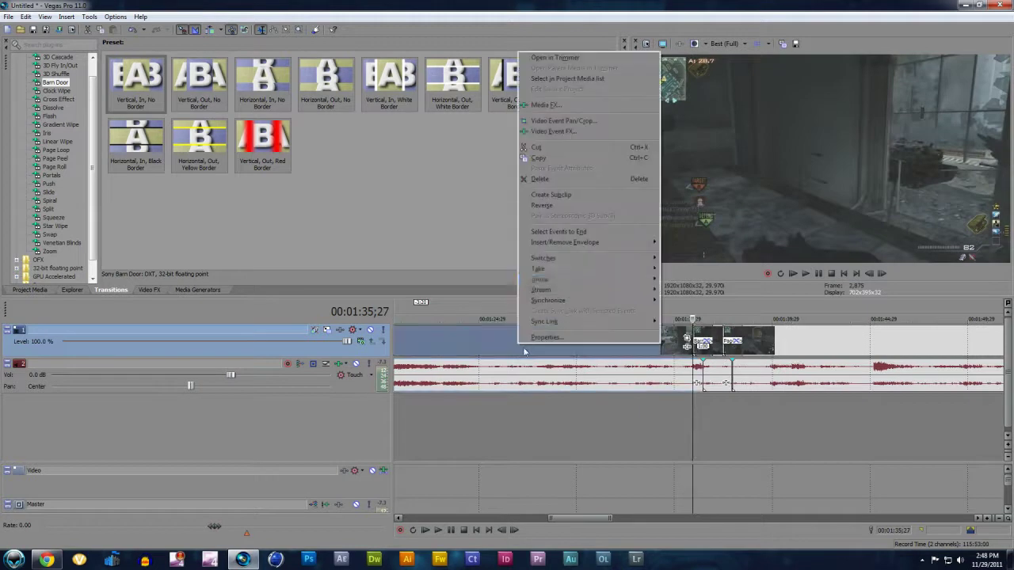
pyautogui.click(538, 181)
pyautogui.rightClick(859, 346)
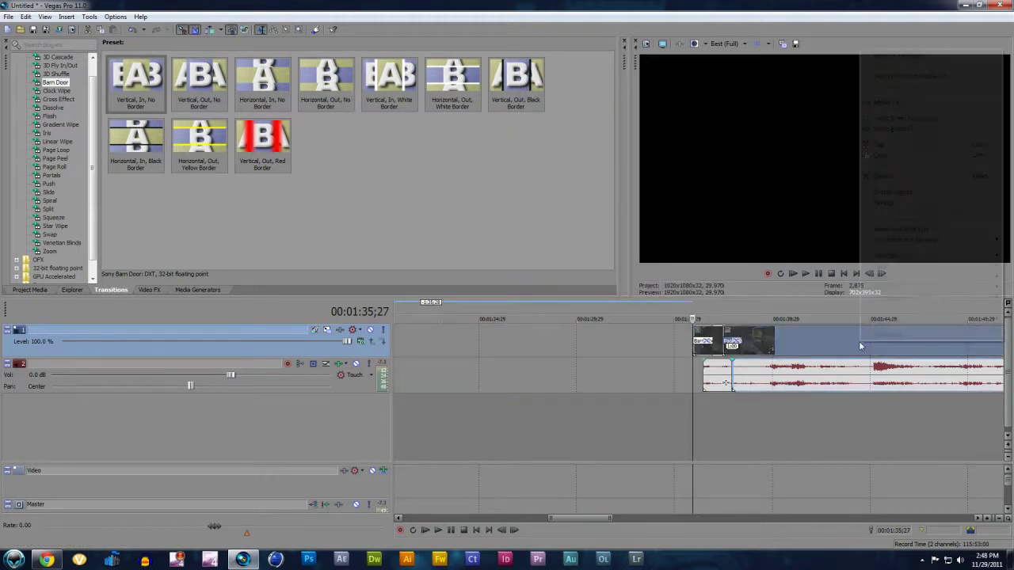
pyautogui.click(877, 179)
pyautogui.rightClick(725, 342)
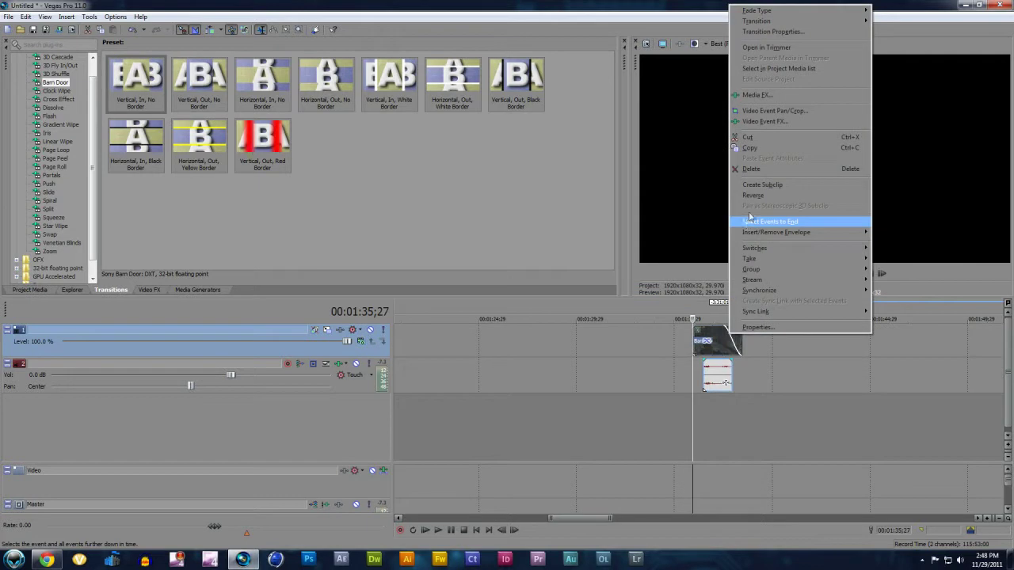
pyautogui.click(761, 168)
# - Import clips 2011_11_8_19_10_26 and 2011_11_9_16_15_24 from HDPVR VIDS into project media
pyautogui.click(8, 16)
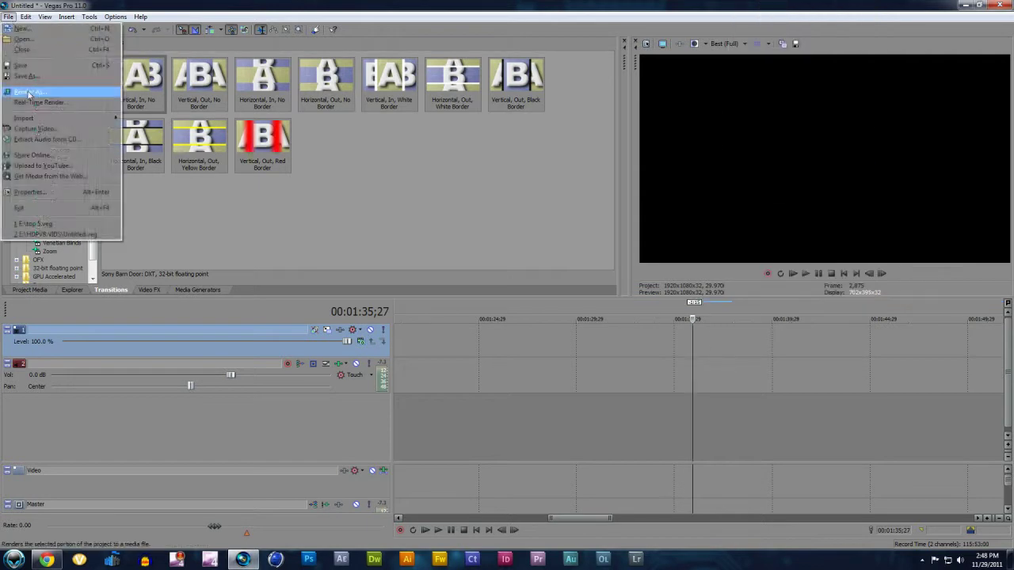
pyautogui.moveTo(48, 118)
pyautogui.click(130, 120)
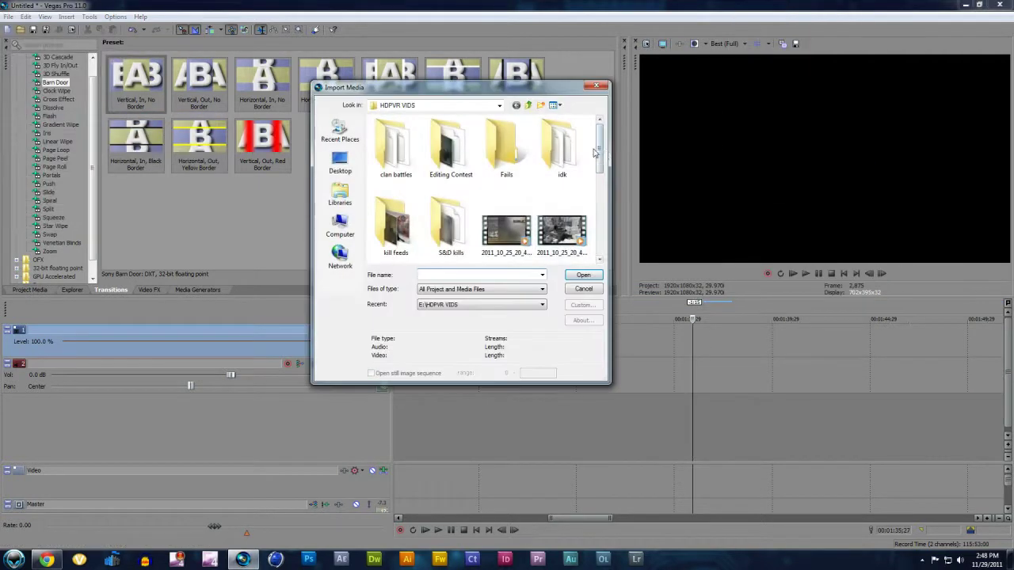
pyautogui.scroll(-3, 449, 188)
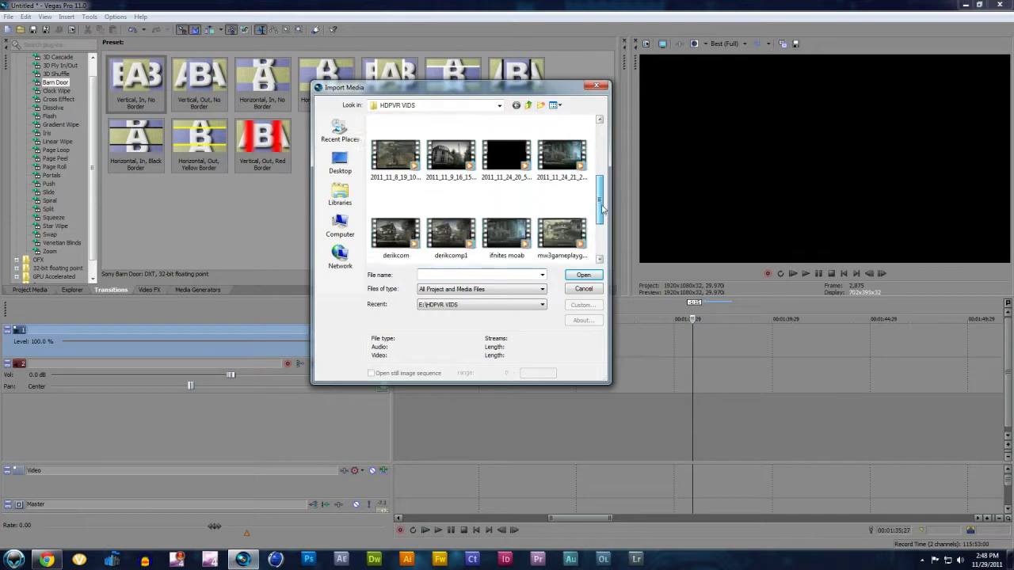
pyautogui.click(395, 151)
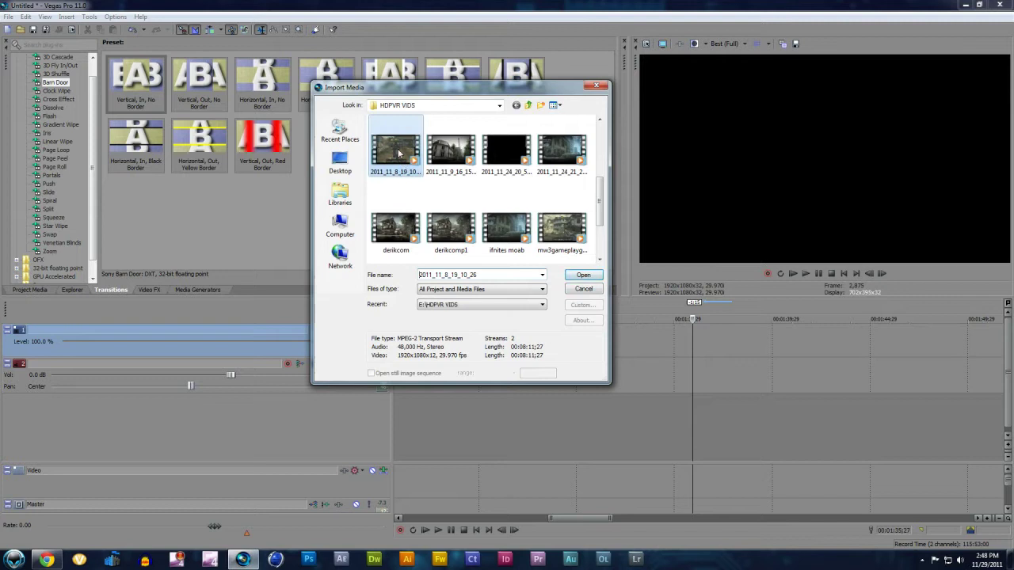
pyautogui.click(405, 229)
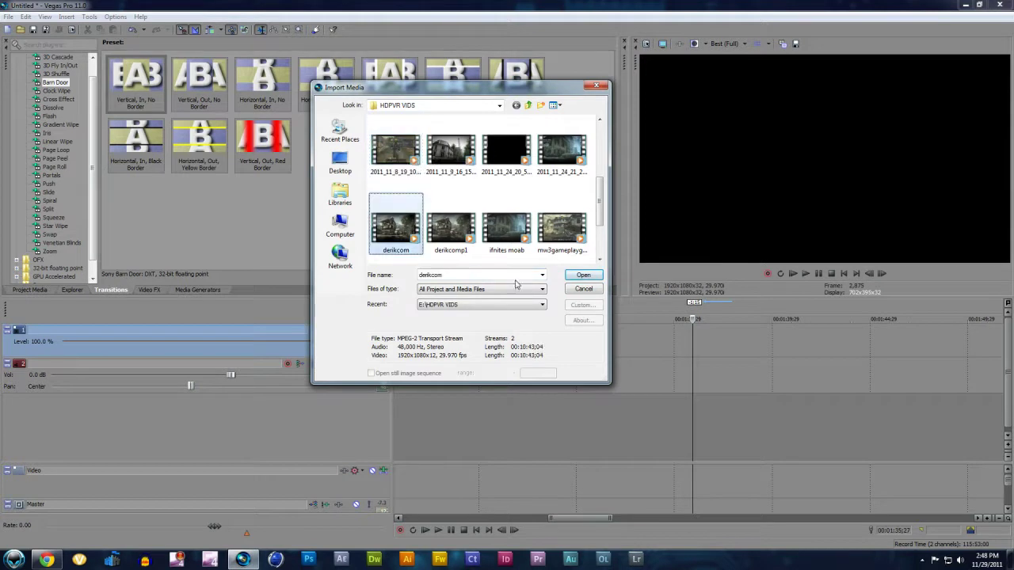
pyautogui.click(413, 150)
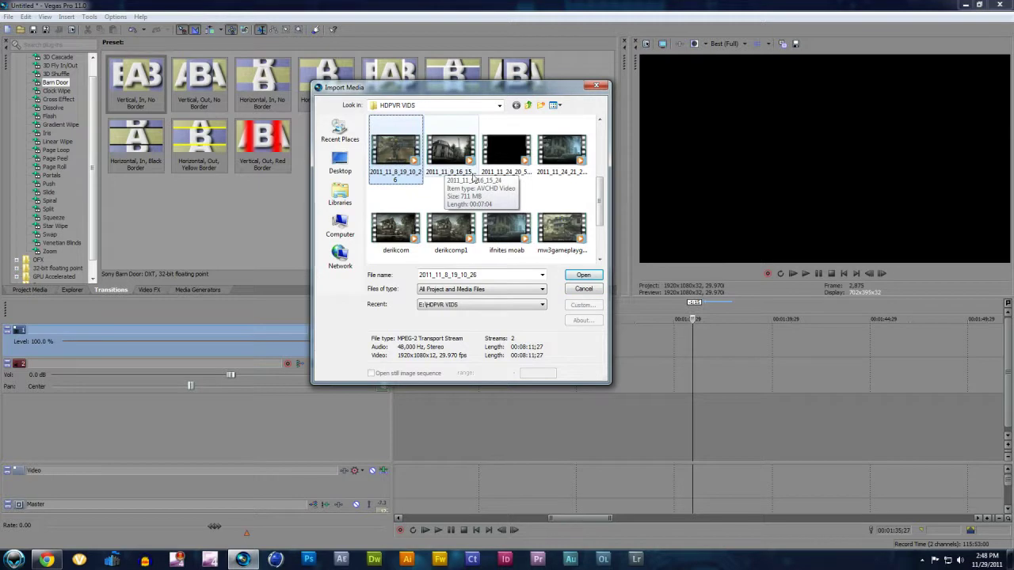
pyautogui.keyDown('ctrl'); pyautogui.click(473, 179); pyautogui.keyUp('ctrl')
pyautogui.click(585, 276)
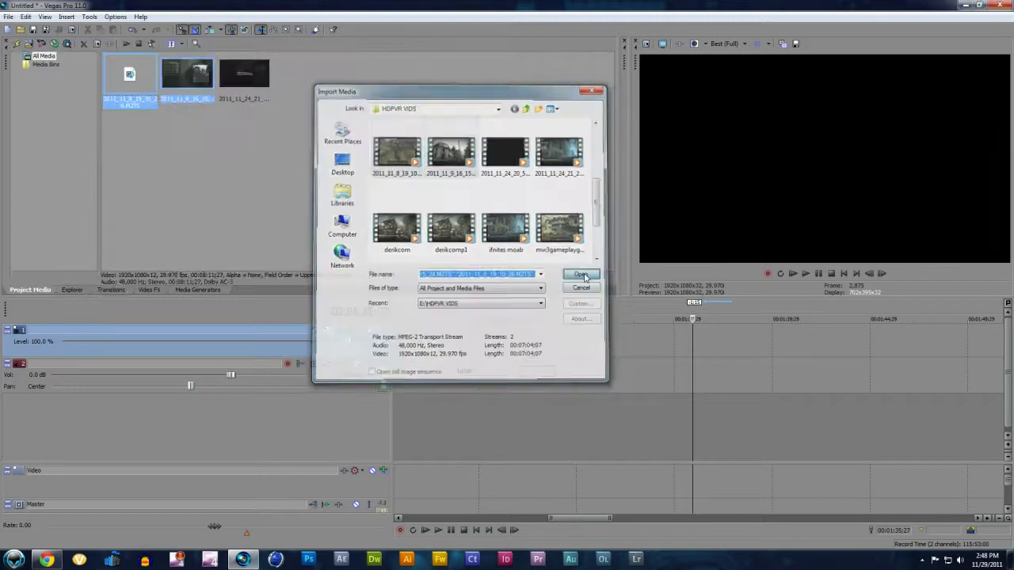
# - Place both clips on the timeline, then split the first clip with S and delete its end
pyautogui.moveTo(411, 334); pyautogui.dragTo(402, 334)
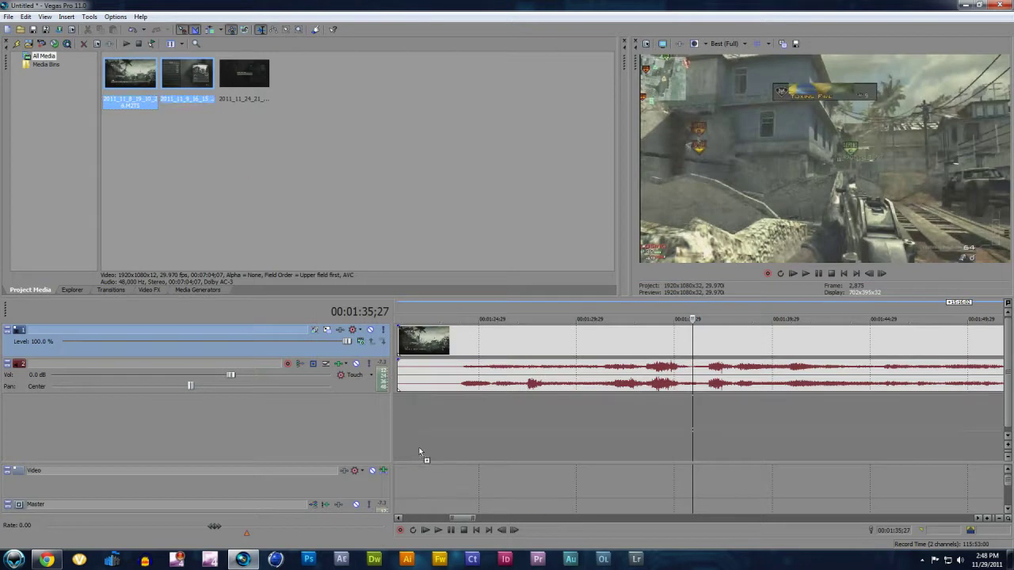
pyautogui.moveTo(408, 434); pyautogui.dragTo(456, 437)
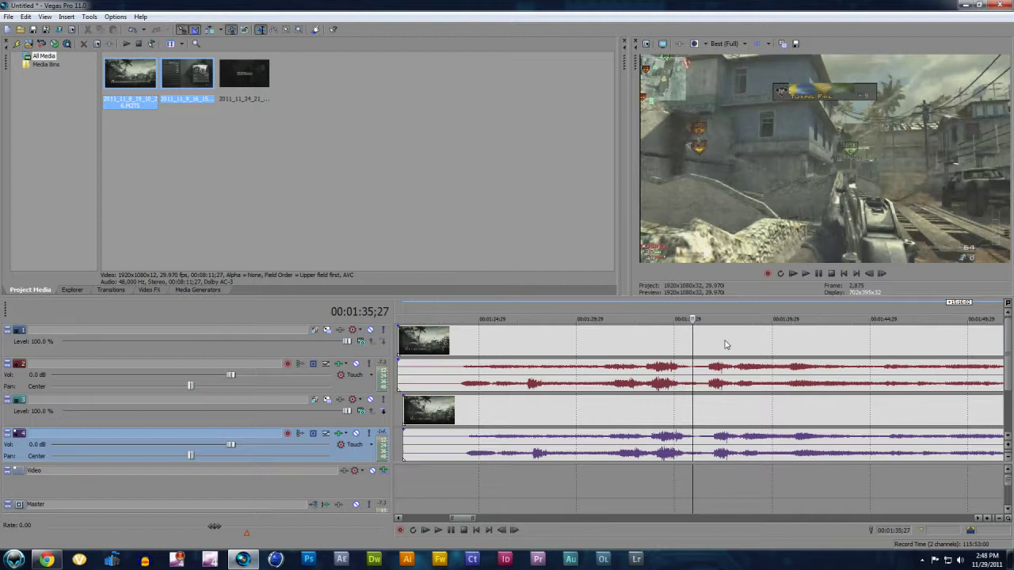
pyautogui.click(701, 344)
pyautogui.press('s')
pyautogui.rightClick(737, 342)
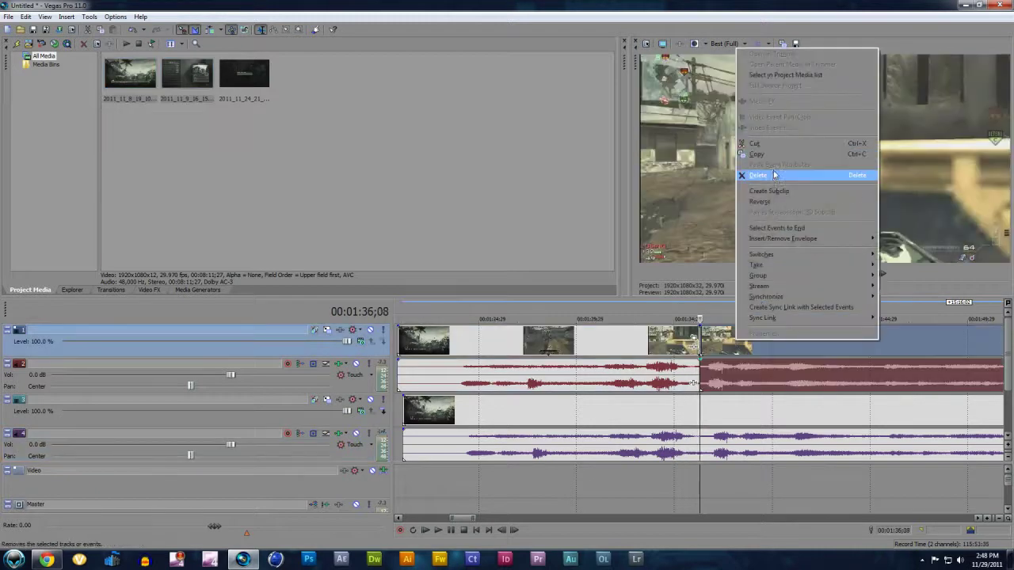
pyautogui.click(774, 175)
# - Trim the second clip and move it with its audio onto tracks 1–2, butting the first
pyautogui.click(706, 426)
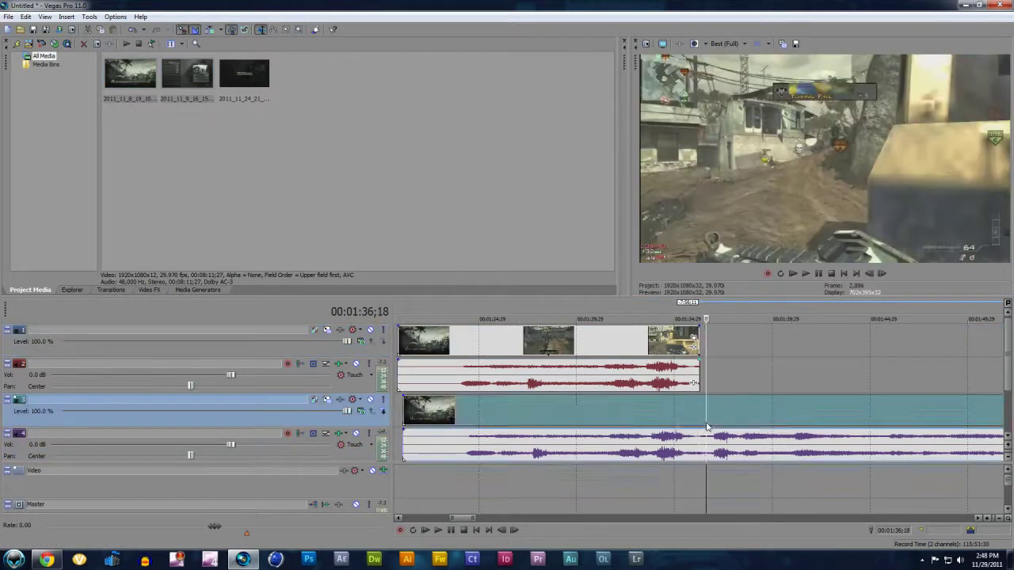
pyautogui.rightClick(729, 430)
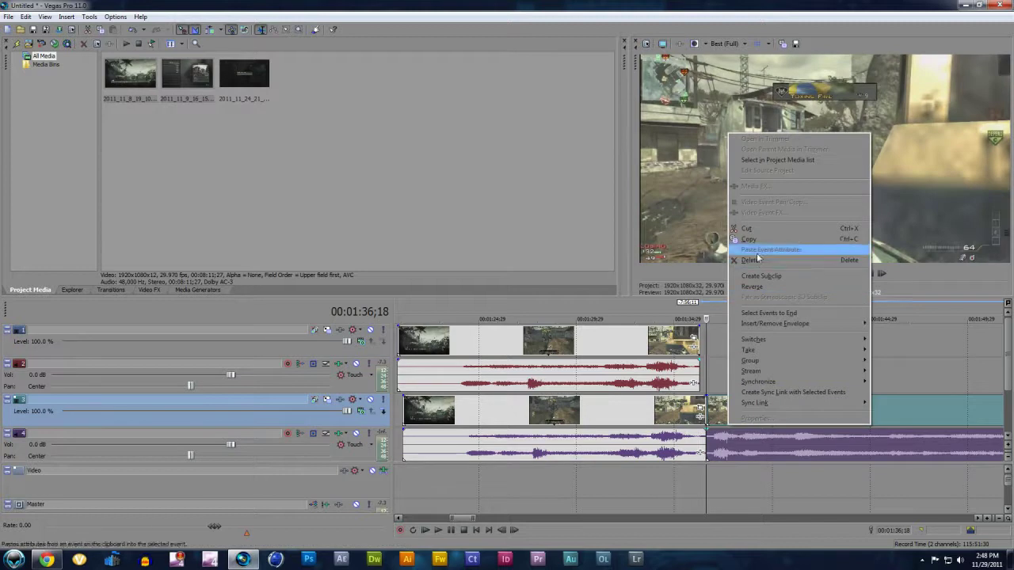
pyautogui.click(762, 251)
pyautogui.moveTo(656, 412); pyautogui.dragTo(762, 382)
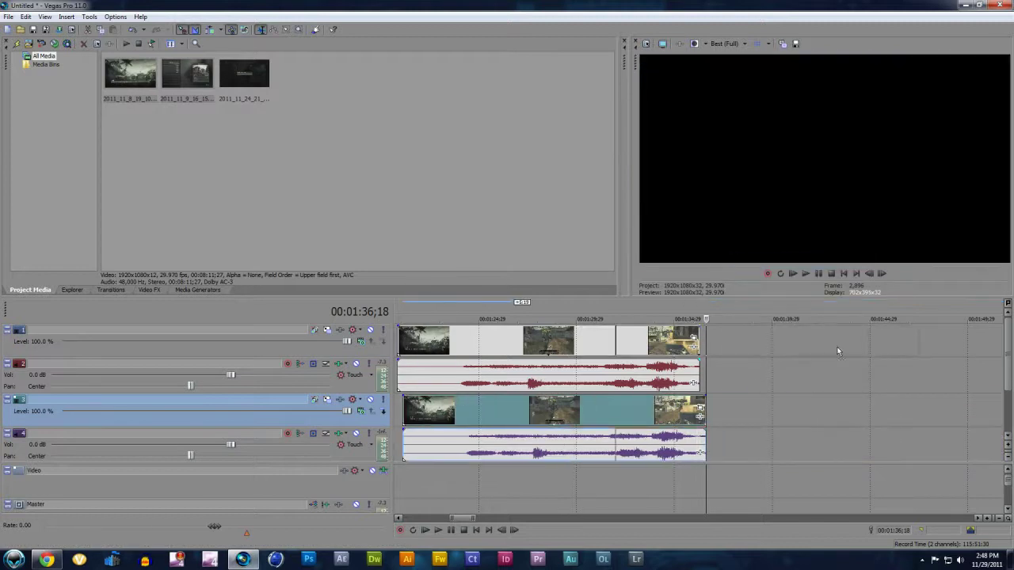
pyautogui.moveTo(625, 410); pyautogui.dragTo(947, 343)
pyautogui.moveTo(769, 352); pyautogui.dragTo(744, 354)
pyautogui.click(669, 444)
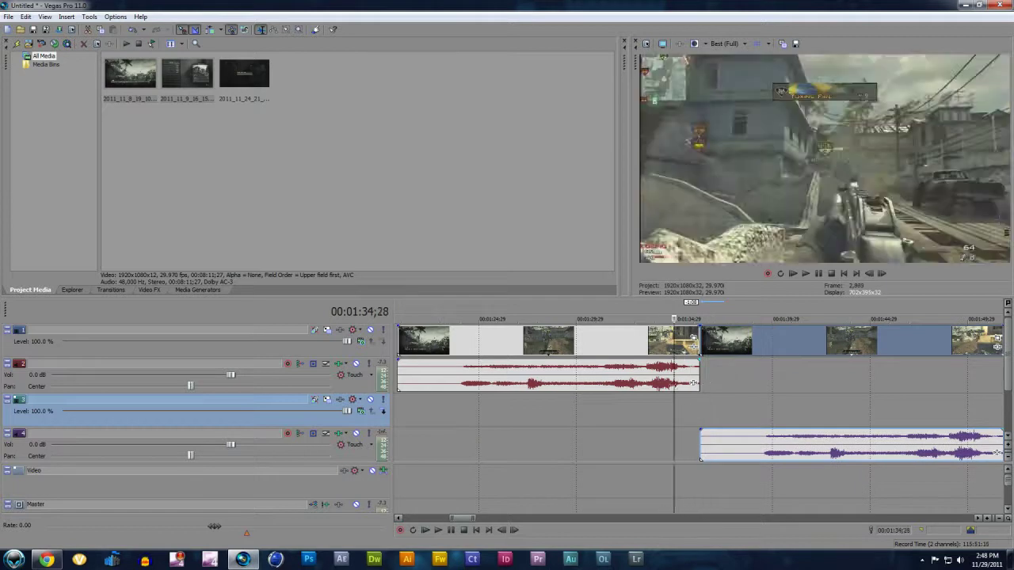
pyautogui.moveTo(756, 443); pyautogui.dragTo(737, 343)
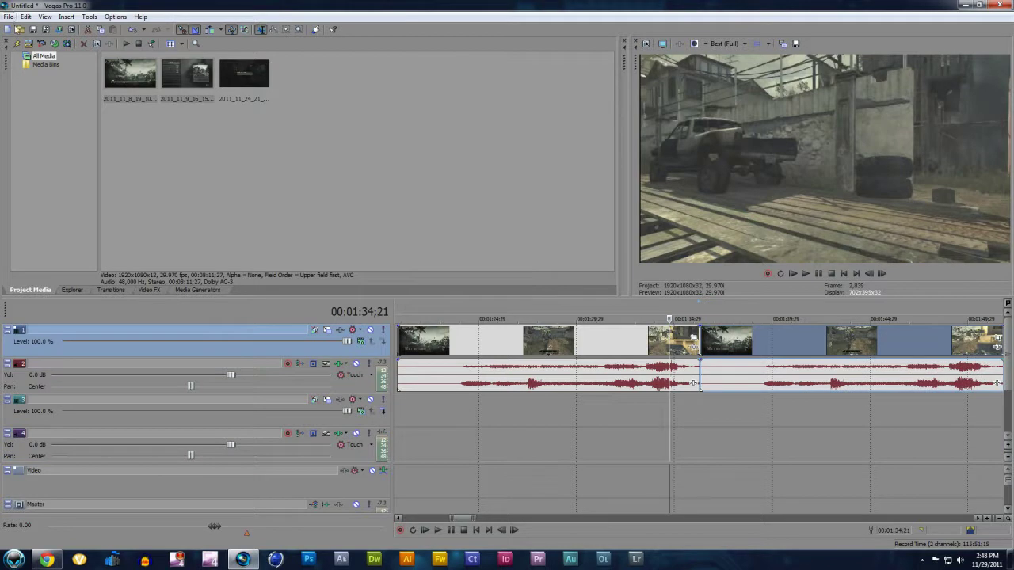
# - Drop the Cross Zoom A/B Slow transition onto the boundary between the two clips
pyautogui.click(109, 290)
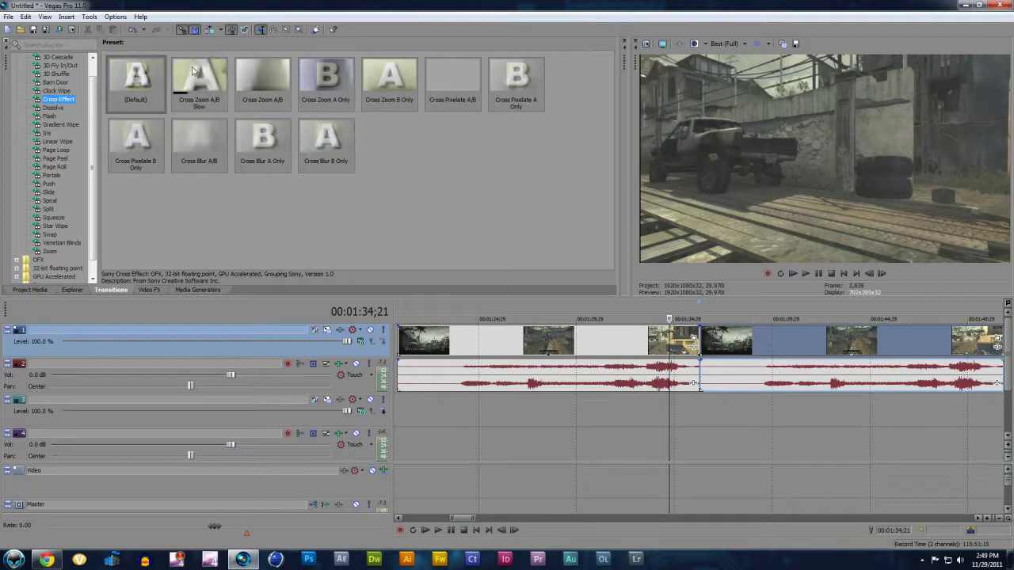
pyautogui.moveTo(199, 79); pyautogui.dragTo(700, 346)
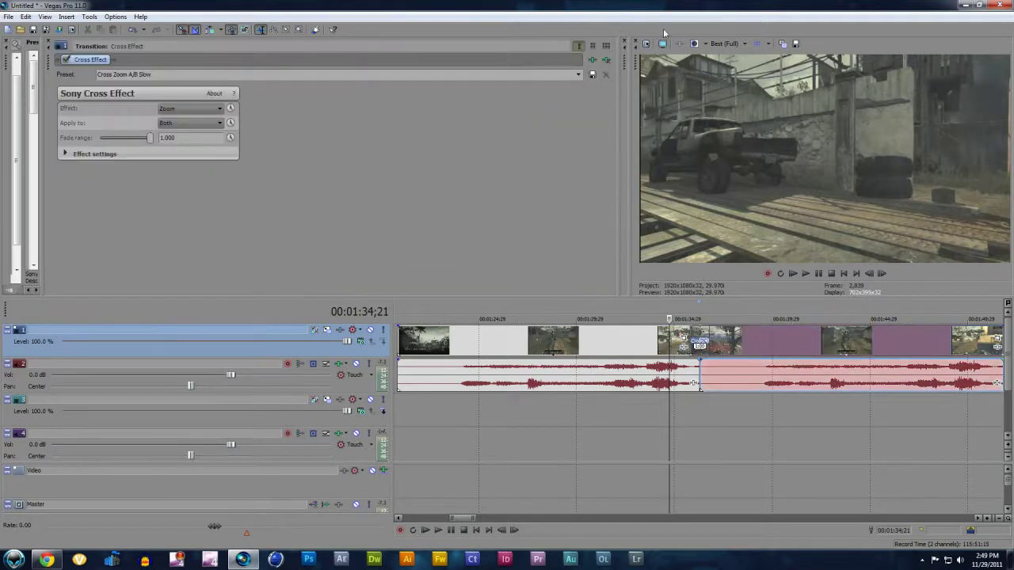
pyautogui.click(46, 42)
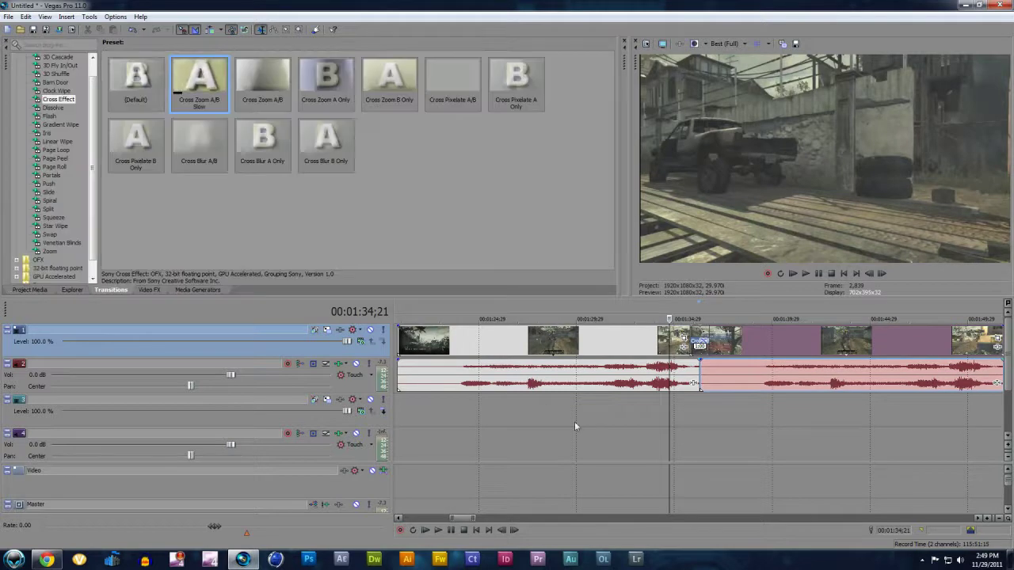
# - Play the timeline from just before the join to preview the Cross Zoom transition
pyautogui.click(654, 429)
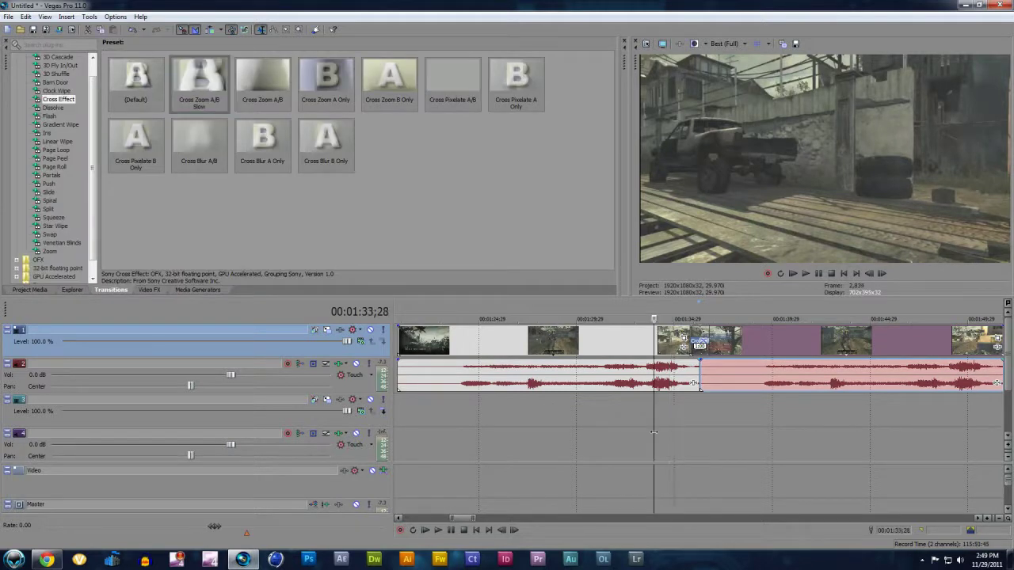
pyautogui.press('space')
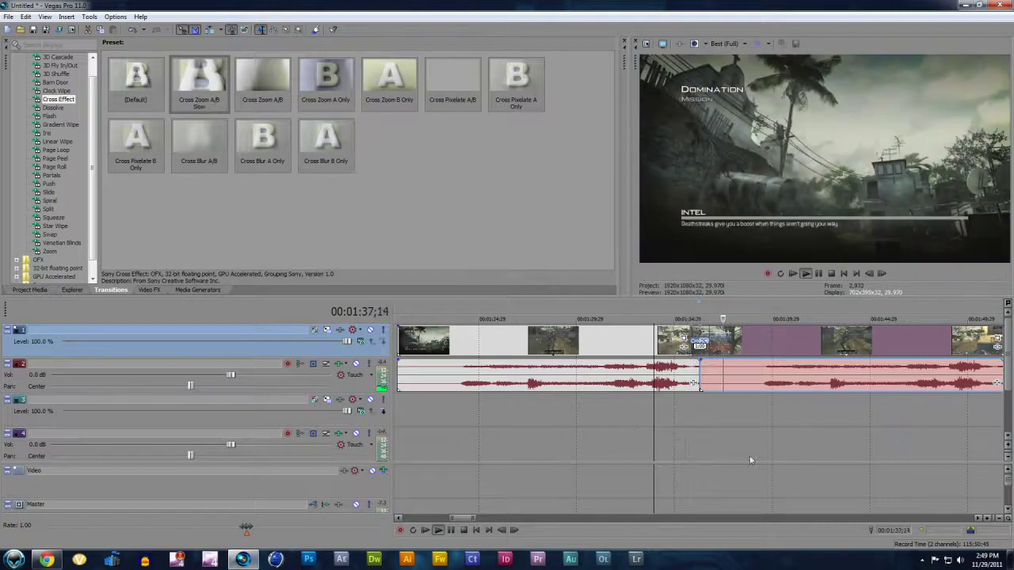
pyautogui.press('space')
pyautogui.press('space')
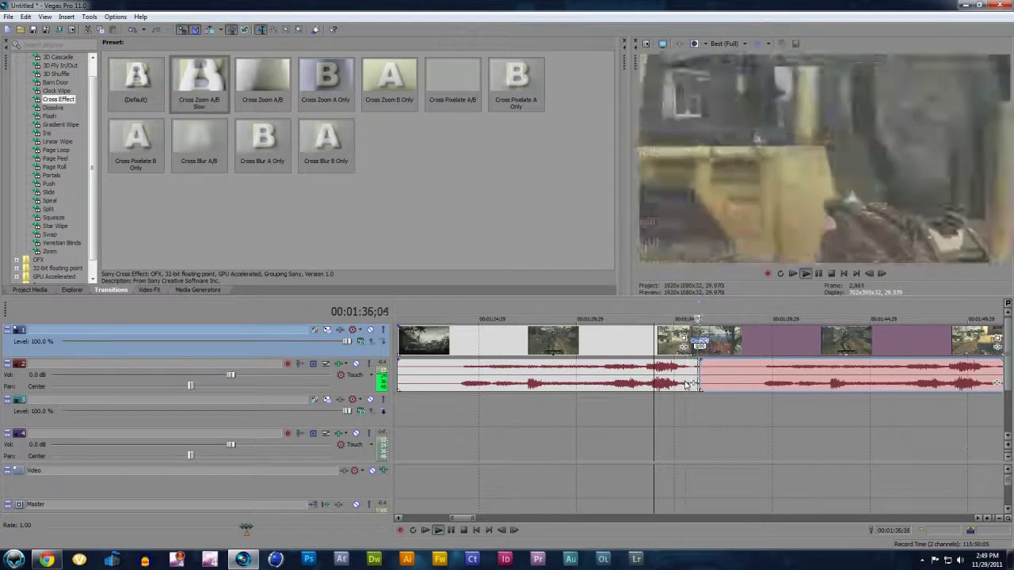
pyautogui.press('space')
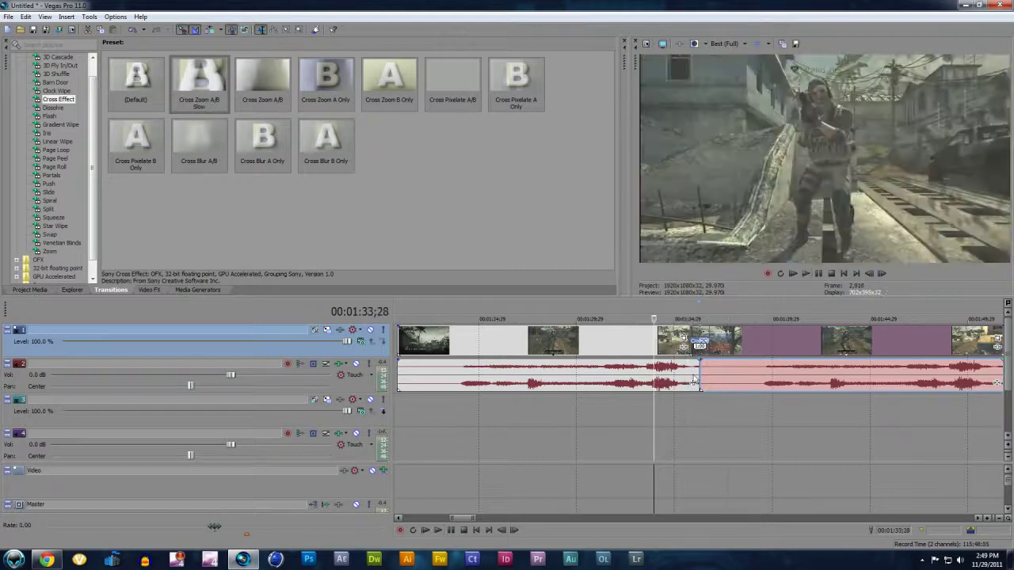